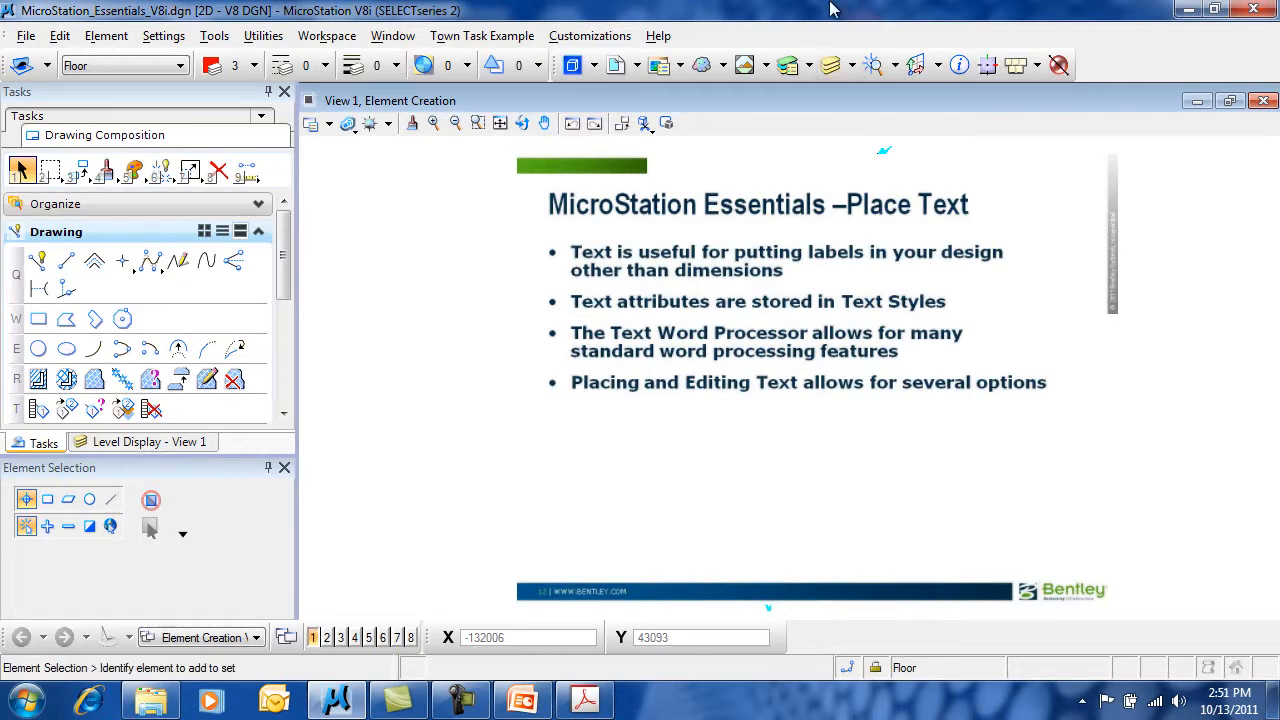
Step: Collapse and re-expand the Drawing task group and reveal the Text tools
key("Escape")
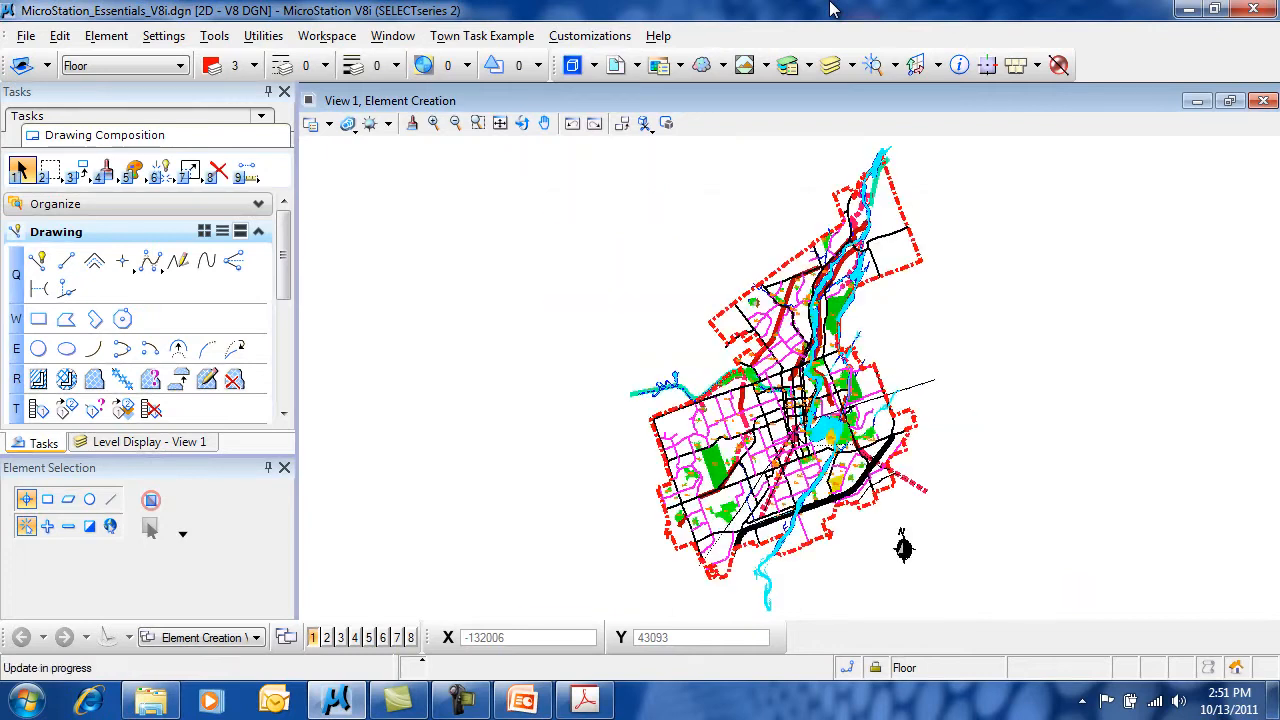
scroll(702, 440, "up", 5)
scroll(702, 440, "up", 3)
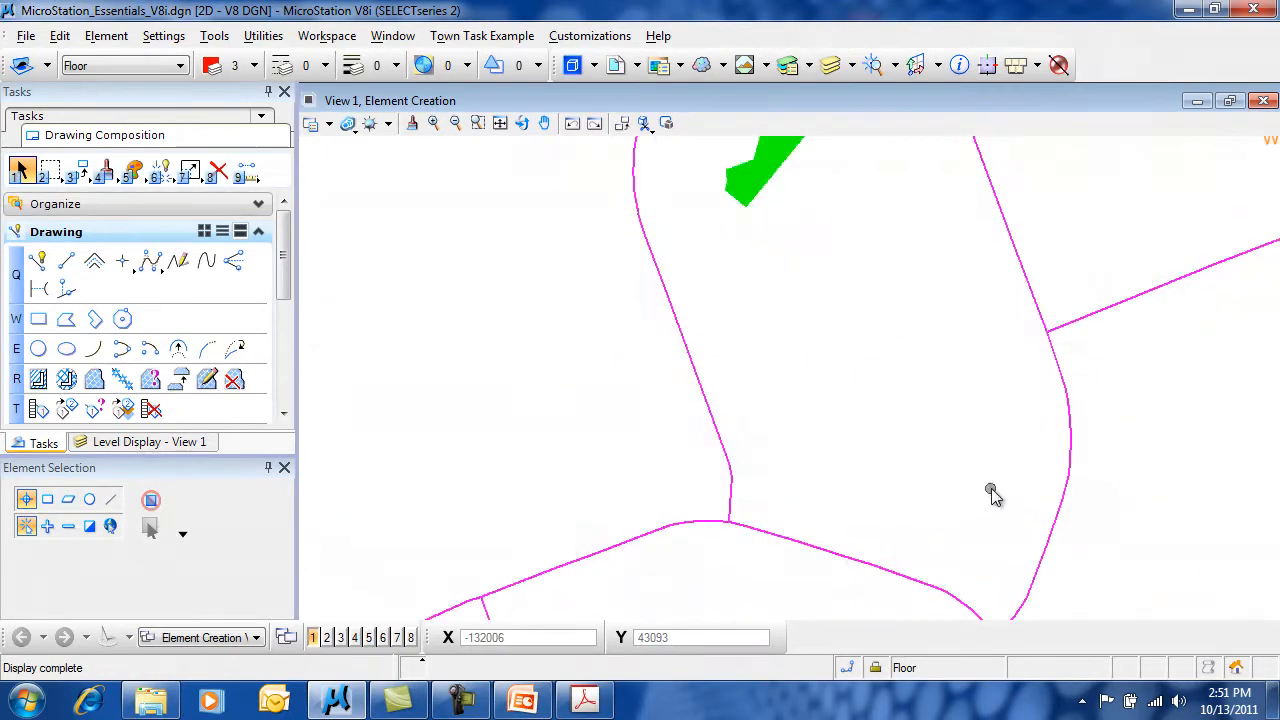
scroll(990, 495, "down", 4)
scroll(1120, 410, "up", 4)
scroll(1062, 388, "up", 2)
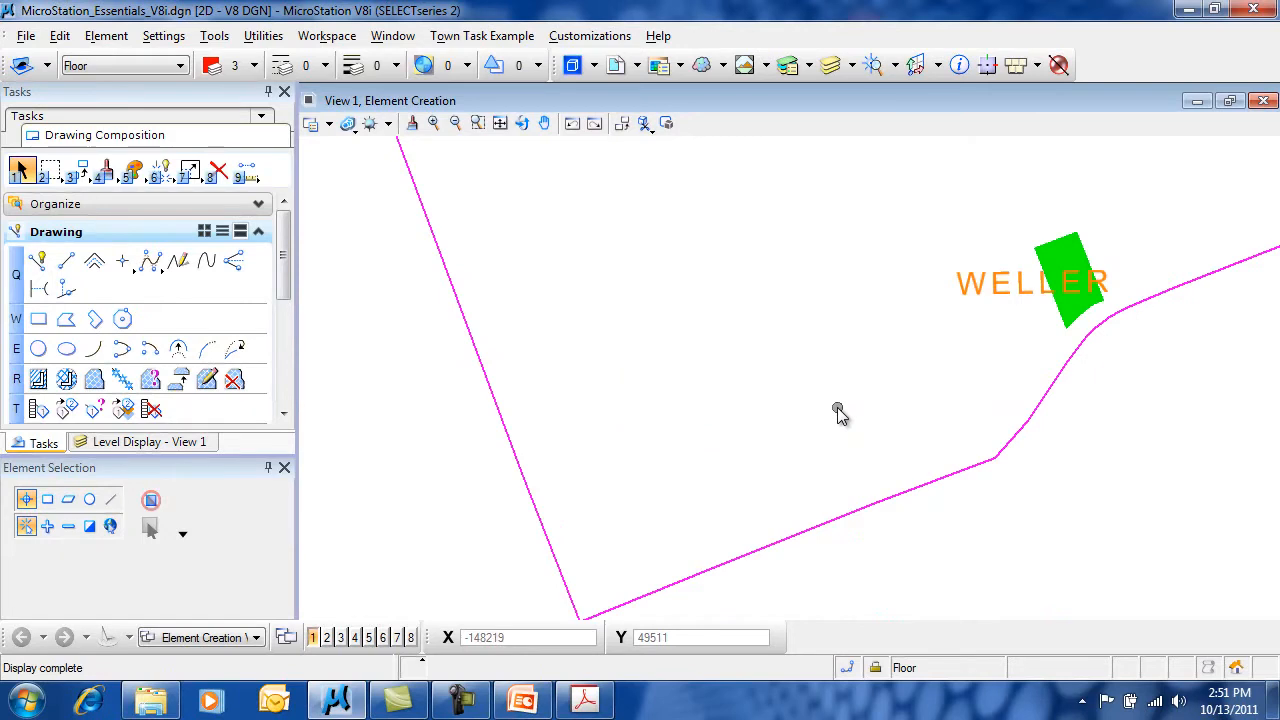
left_click(140, 233)
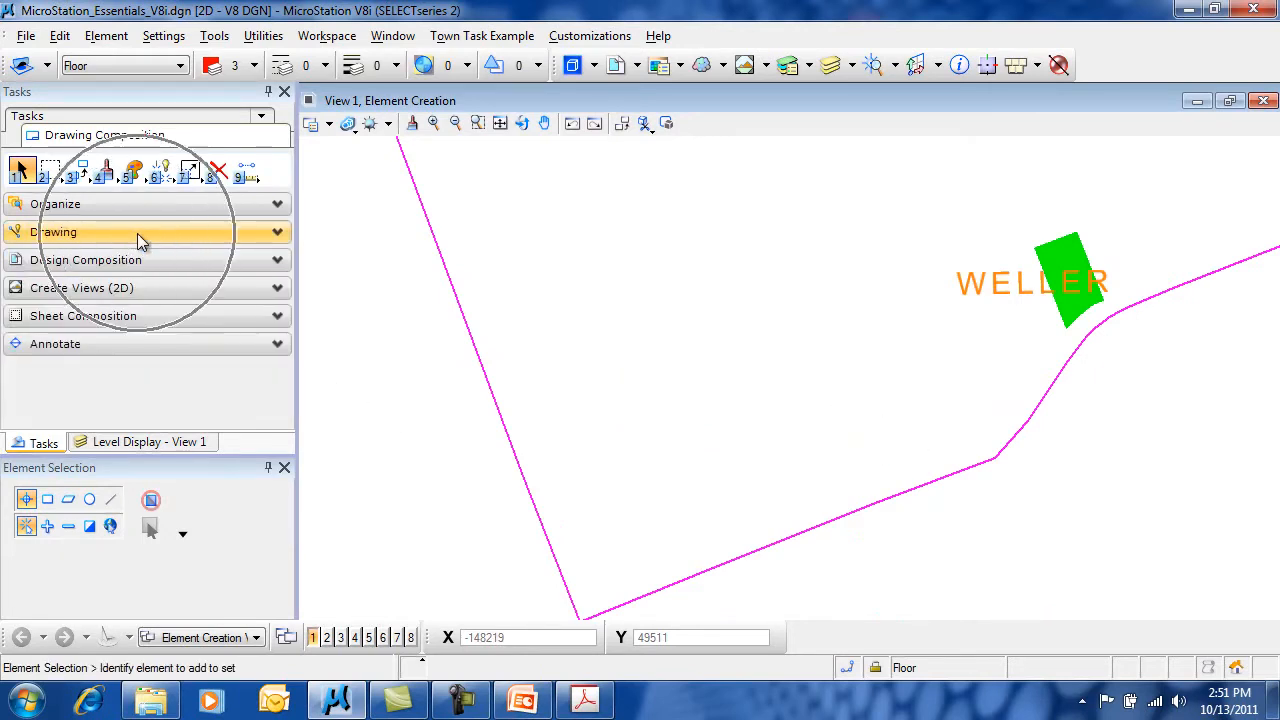
left_click(137, 233)
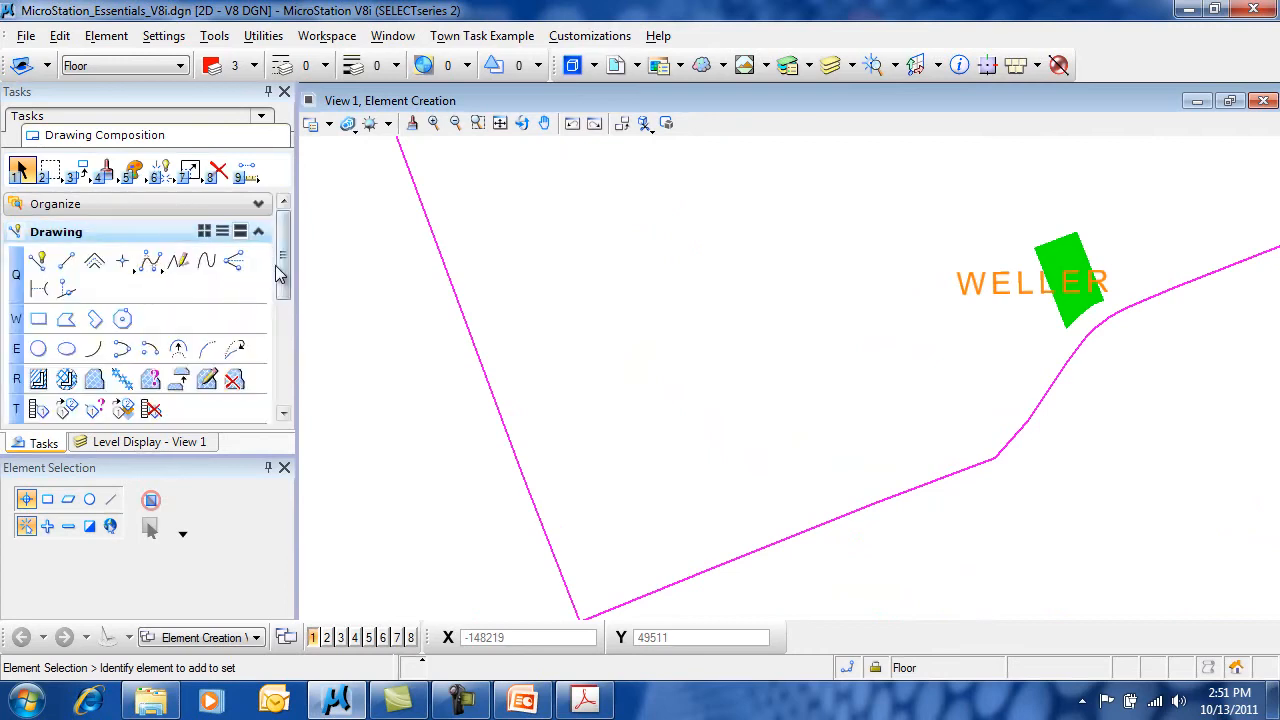
left_click_drag(285, 273, 286, 320)
left_click(39, 295)
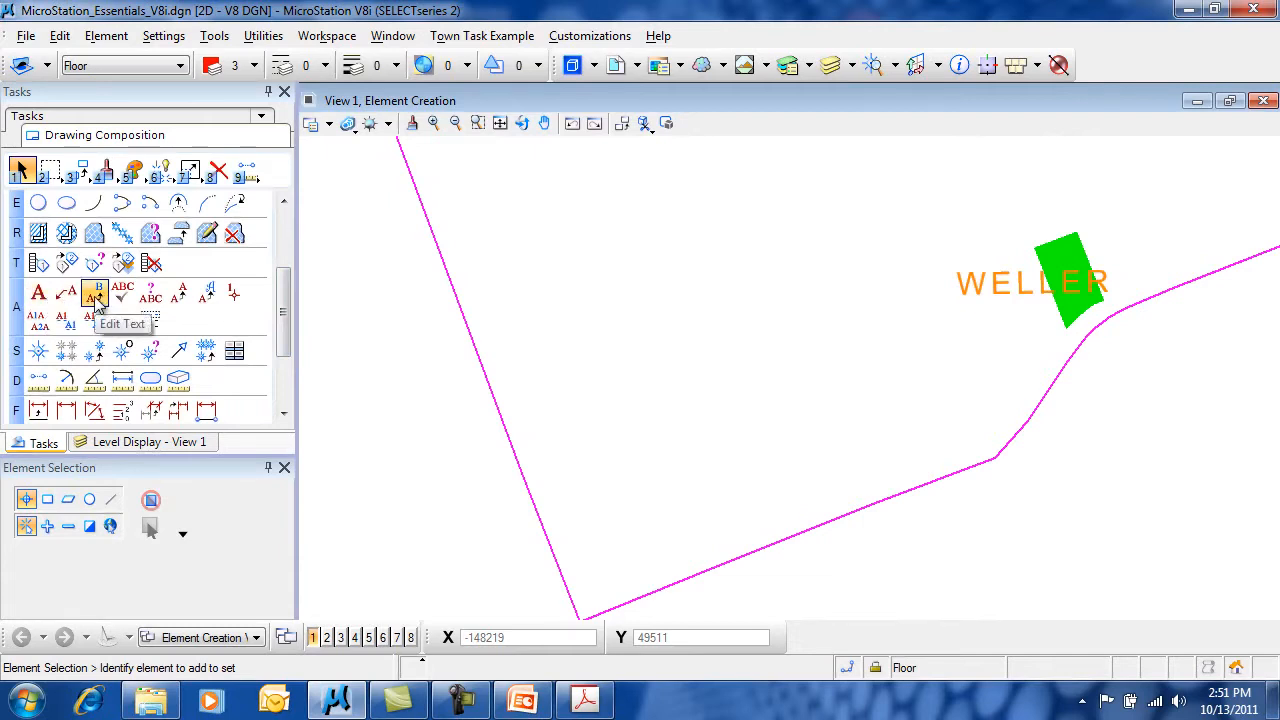
Step: Start Place Text, move the Text Editor over the map and enlarge its settings to show the font
left_click(38, 294)
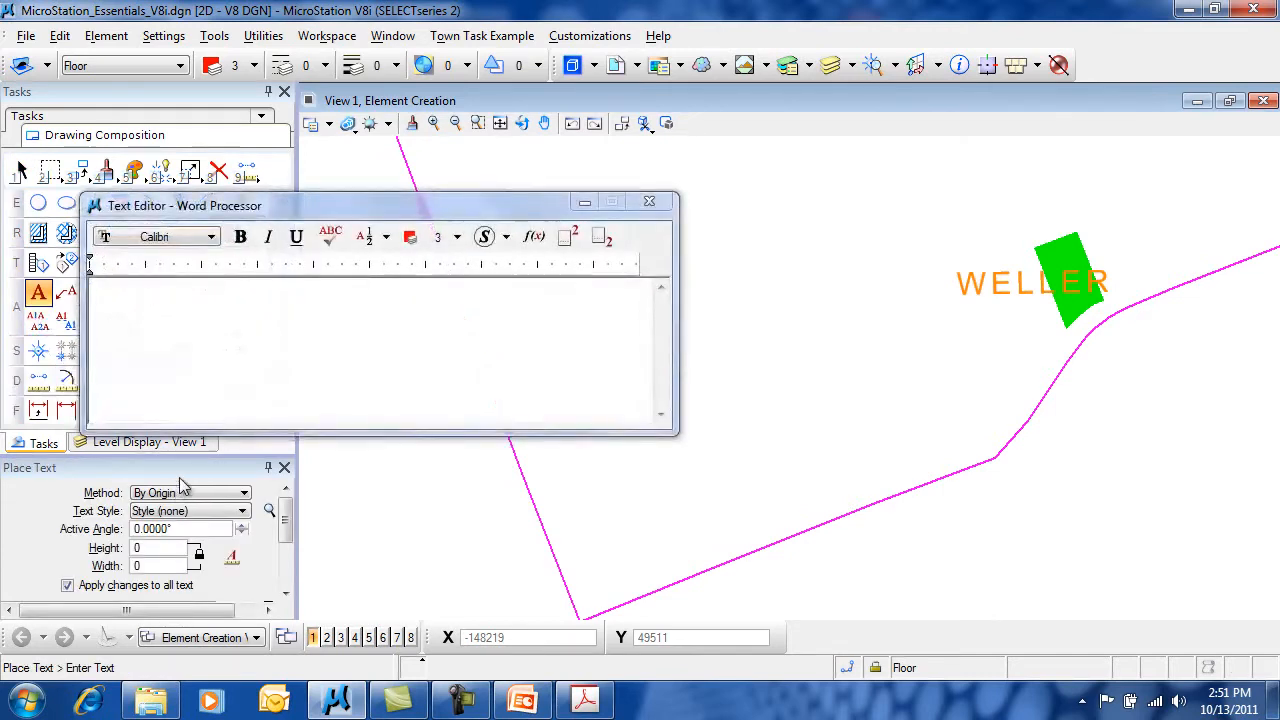
left_click_drag(375, 207, 637, 213)
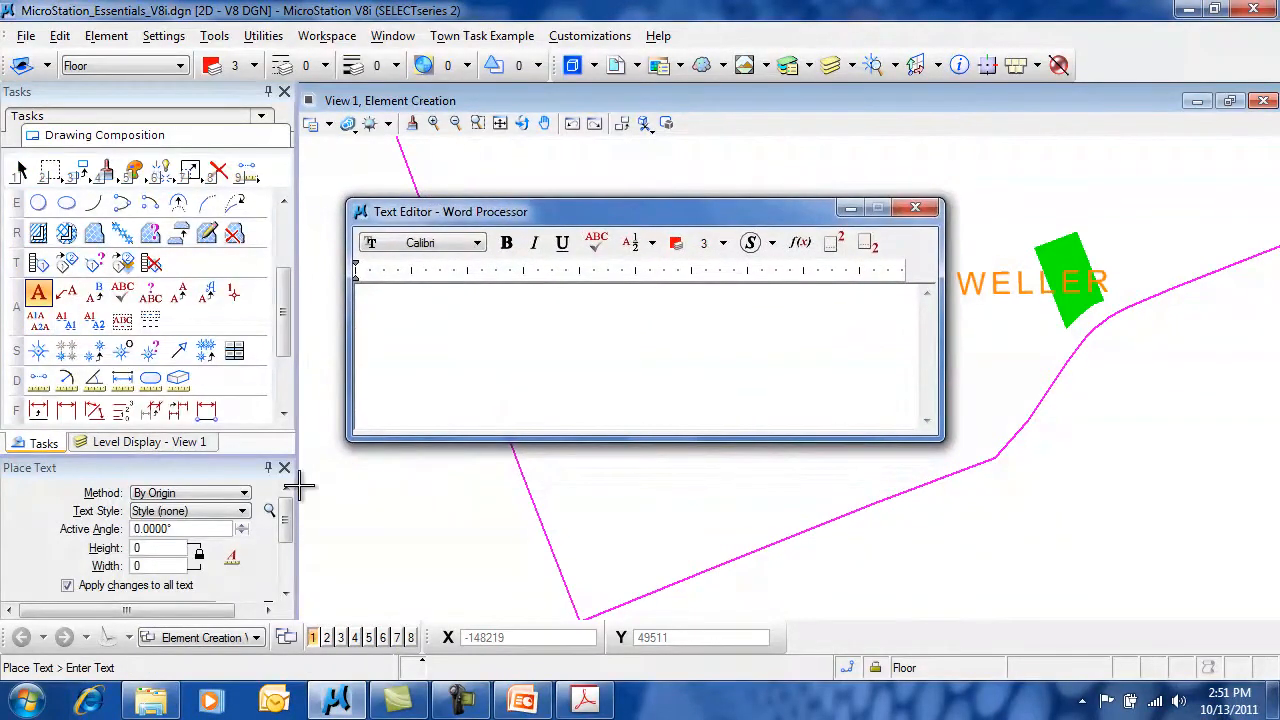
left_click_drag(181, 466, 185, 426)
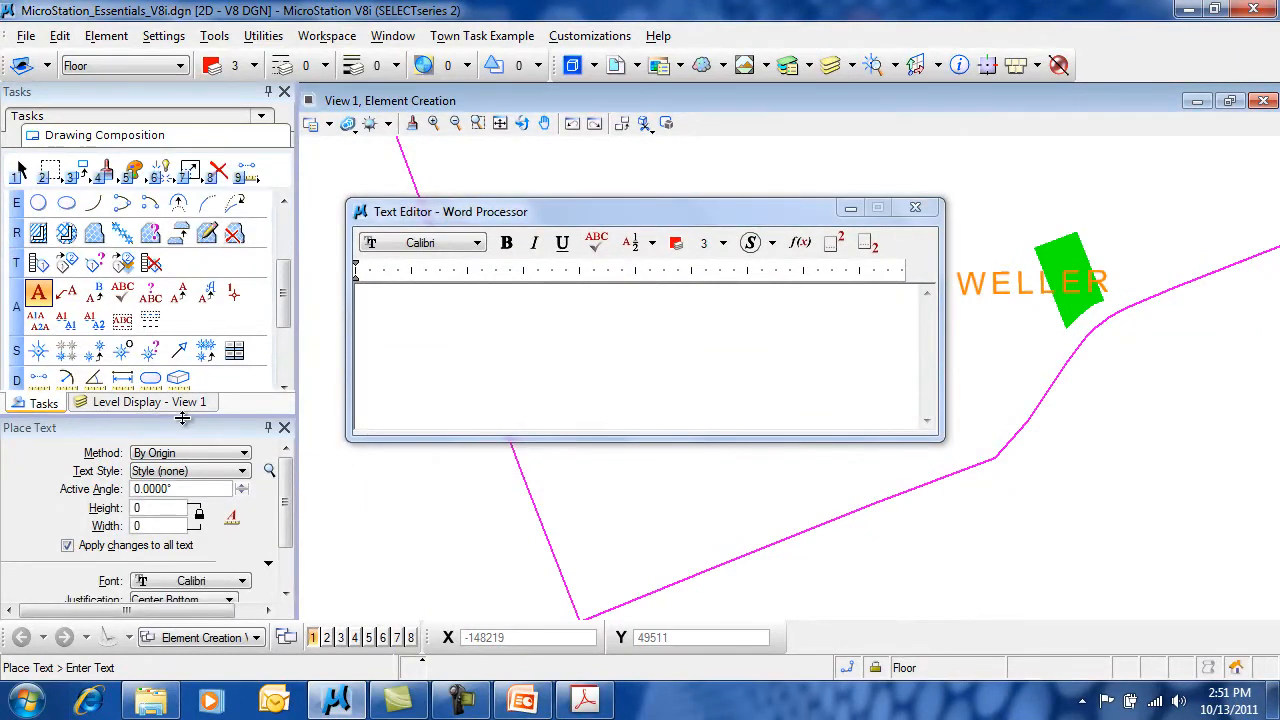
left_click_drag(185, 425, 185, 413)
left_click(614, 370)
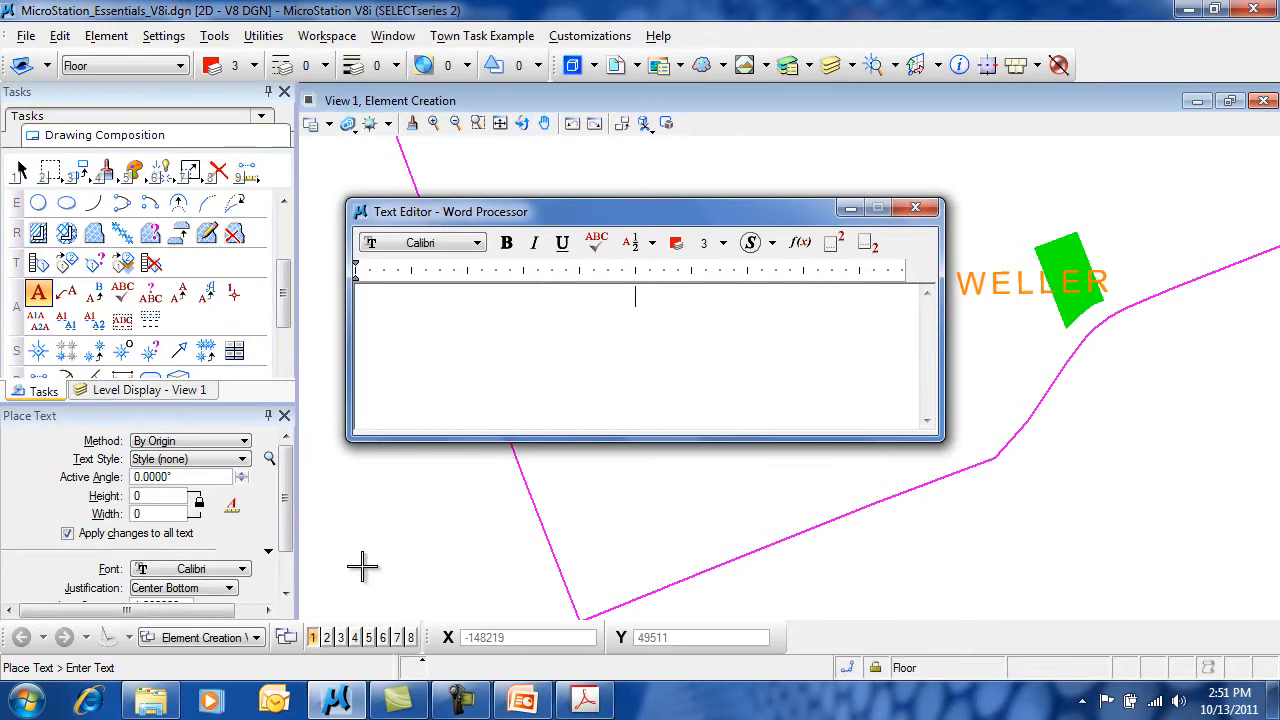
mouse_move(285, 498)
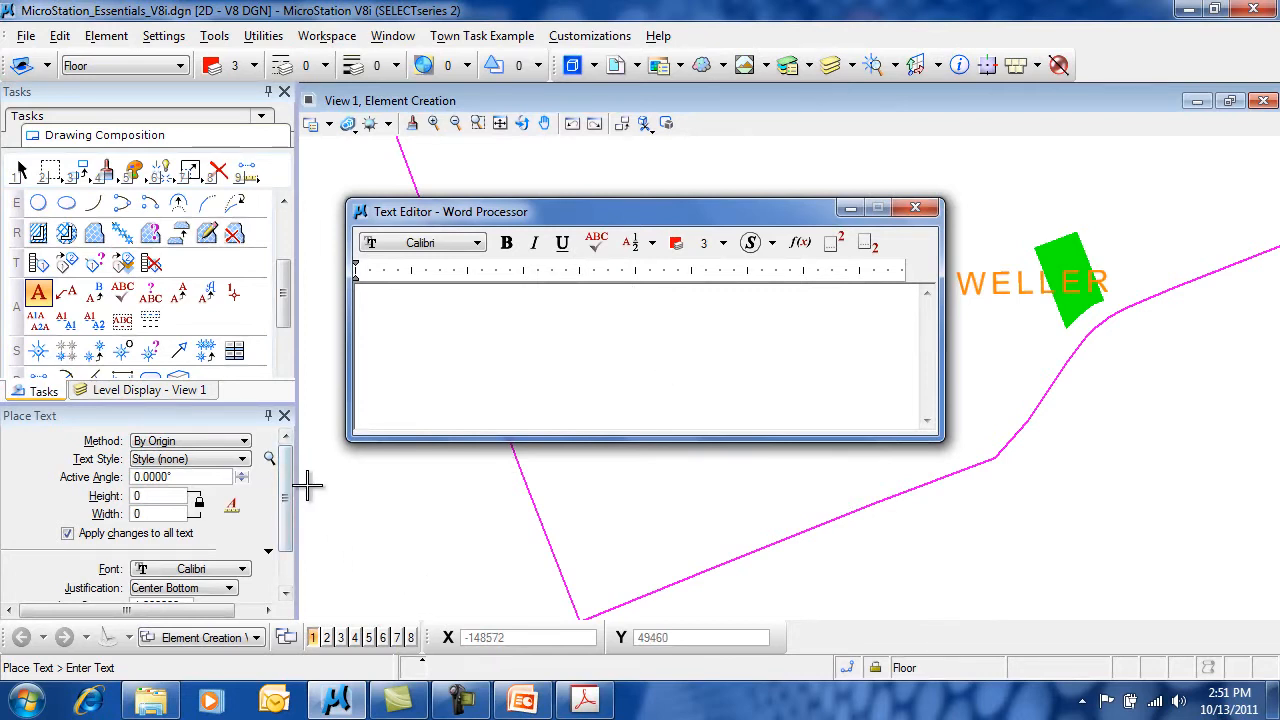
Step: Try the Elevations and Engineering text styles, then settle on the Arial style
left_click(208, 459)
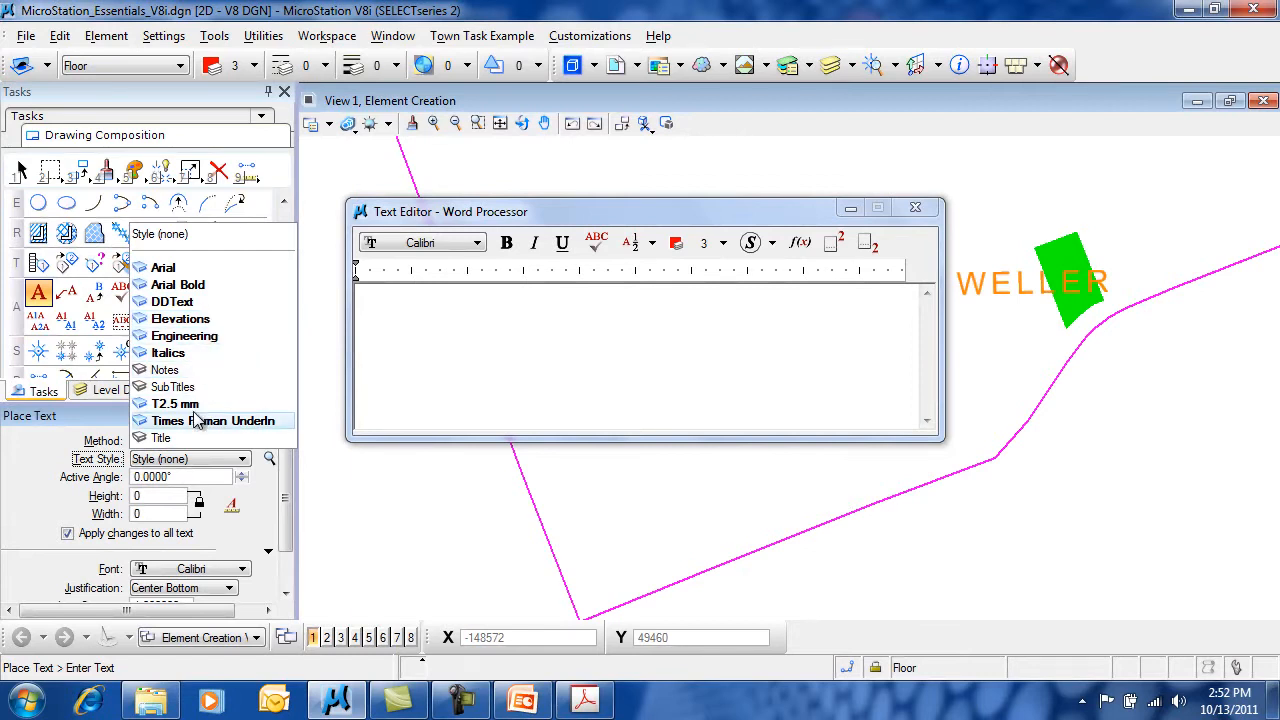
left_click(181, 319)
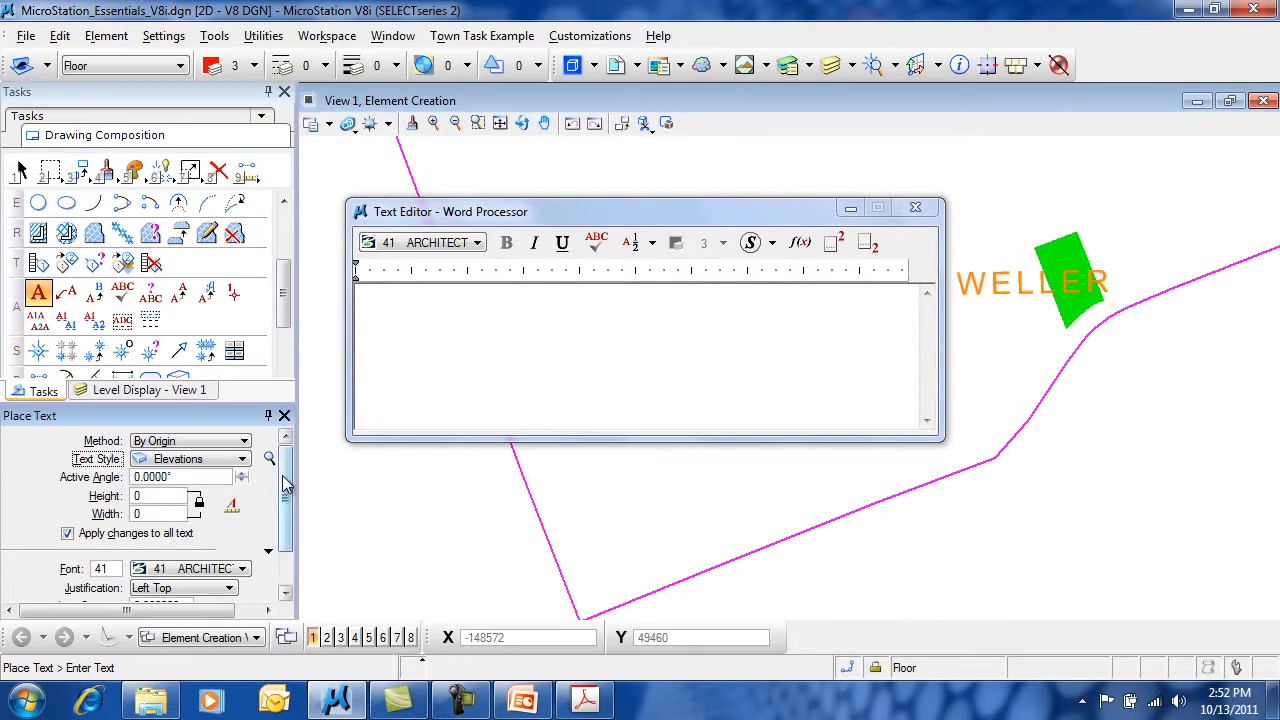
left_click_drag(286, 484, 286, 535)
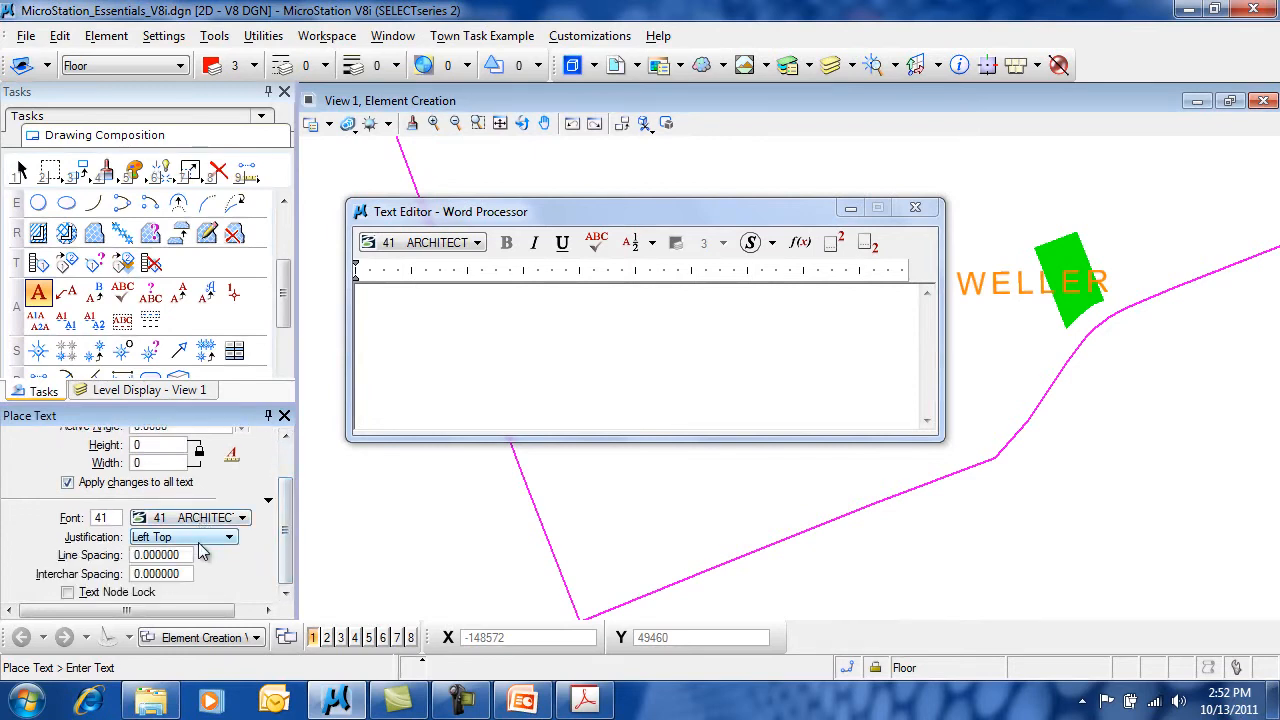
left_click_drag(286, 540, 287, 460)
left_click(215, 462)
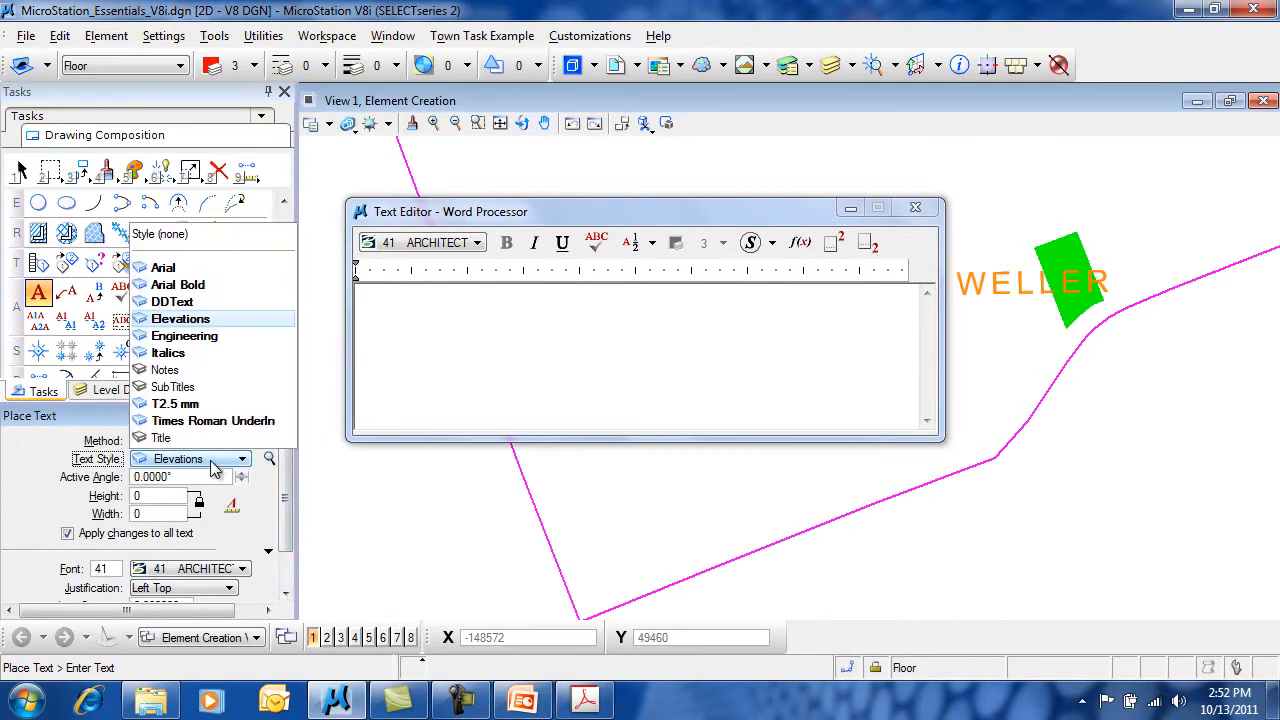
left_click(184, 336)
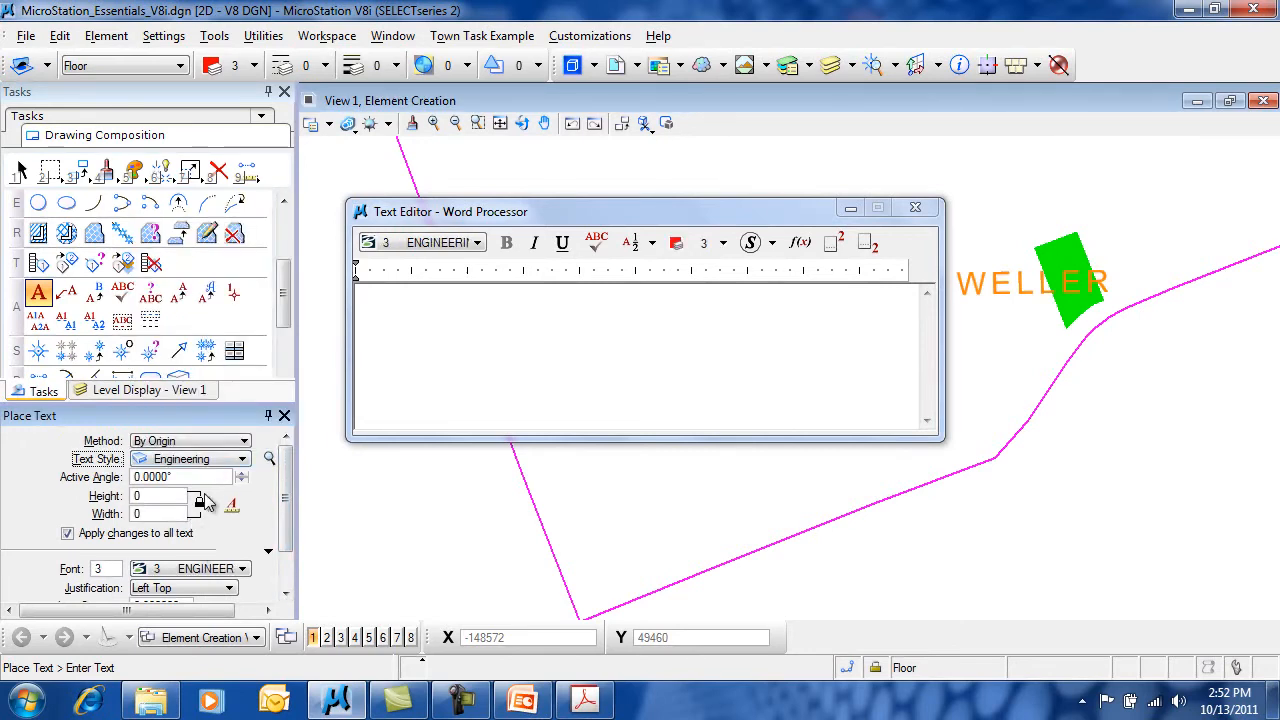
left_click(208, 460)
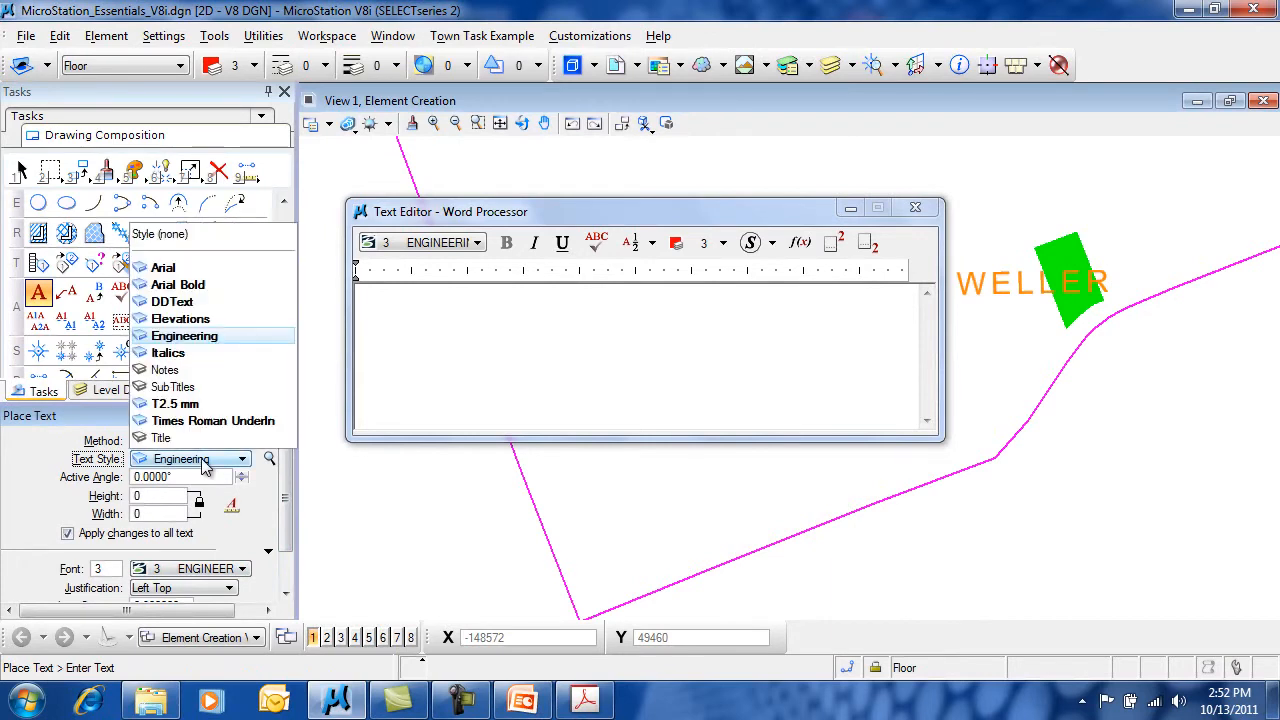
left_click(163, 268)
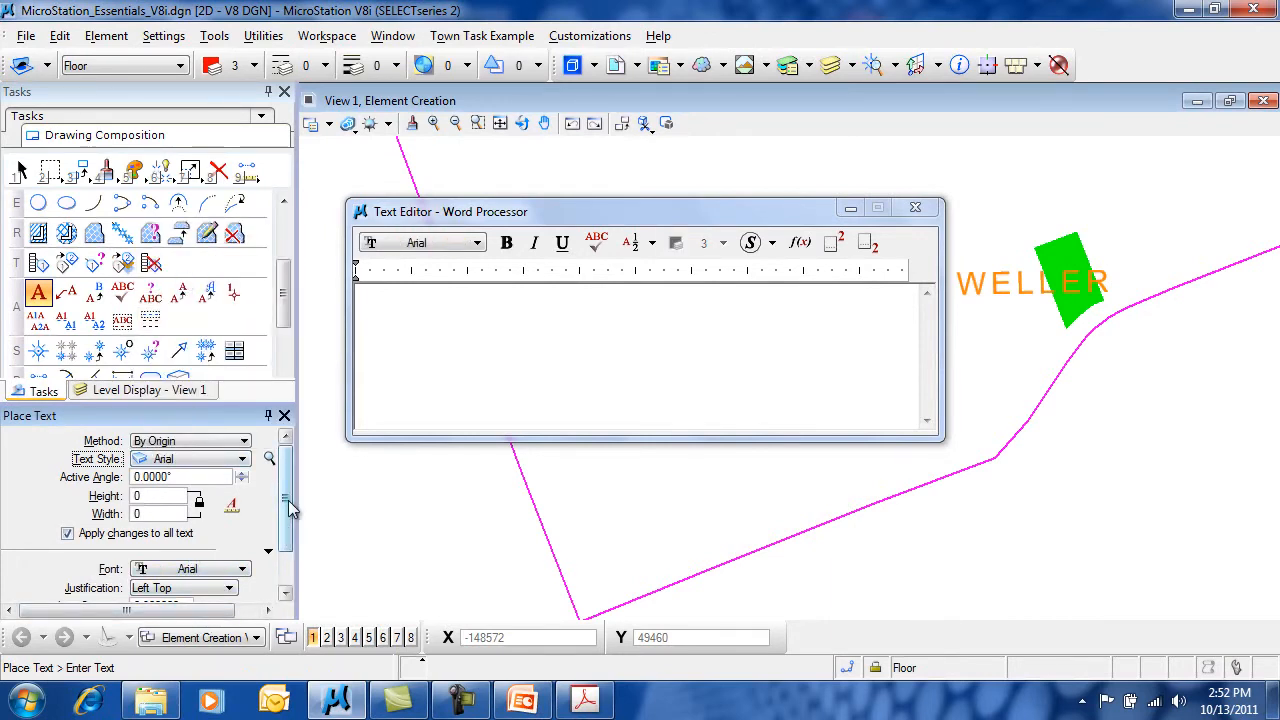
left_click_drag(287, 548, 287, 500)
left_click(447, 381)
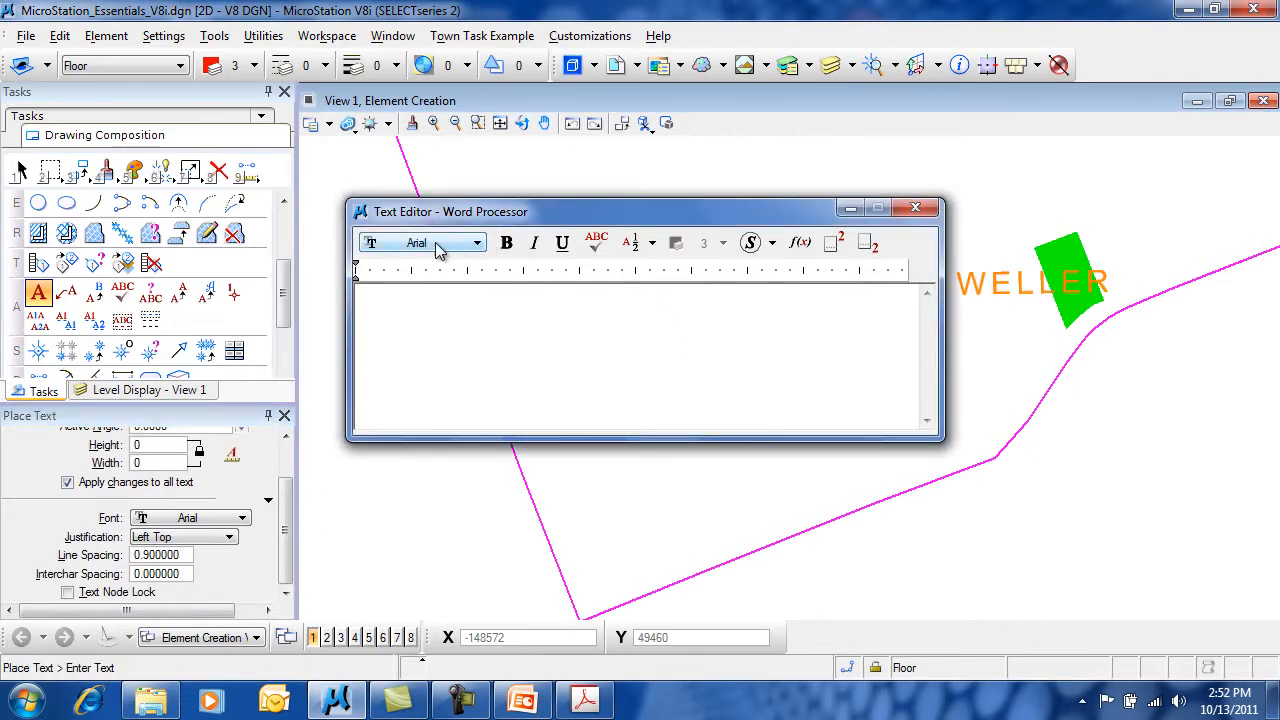
Step: Browse the Text Editor font list and keep Arial
left_click(478, 243)
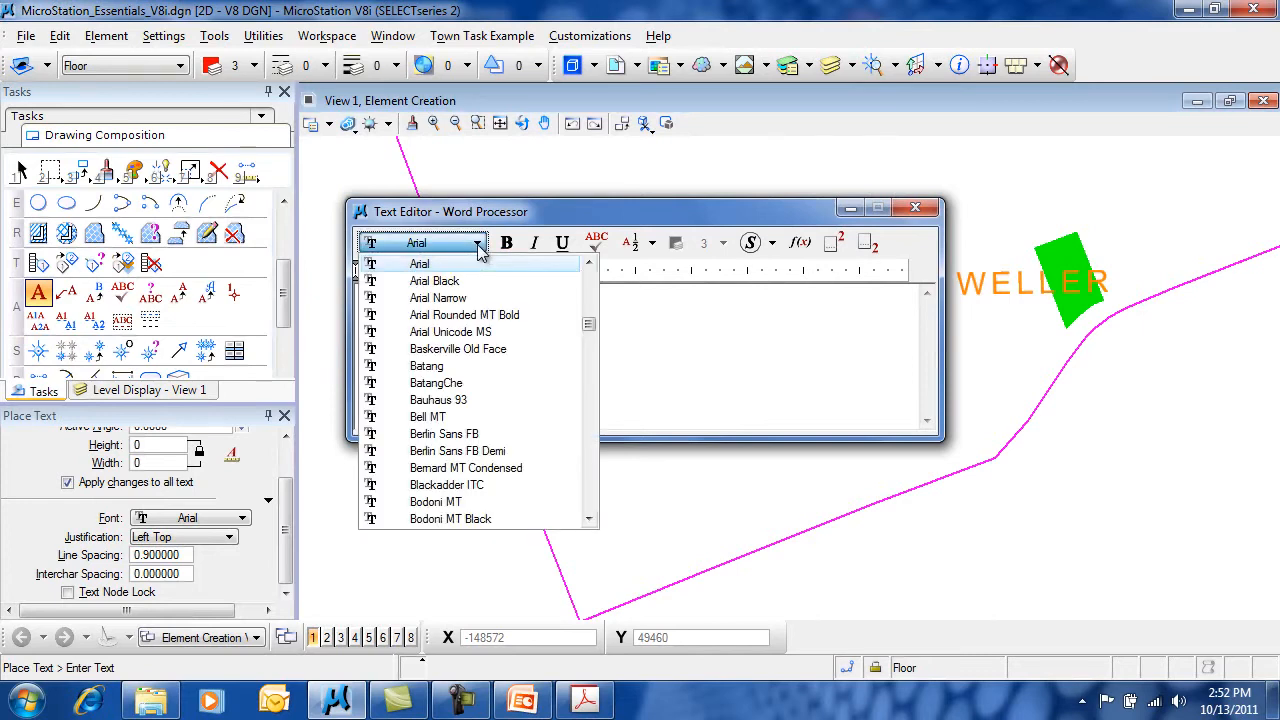
left_click_drag(589, 324, 589, 478)
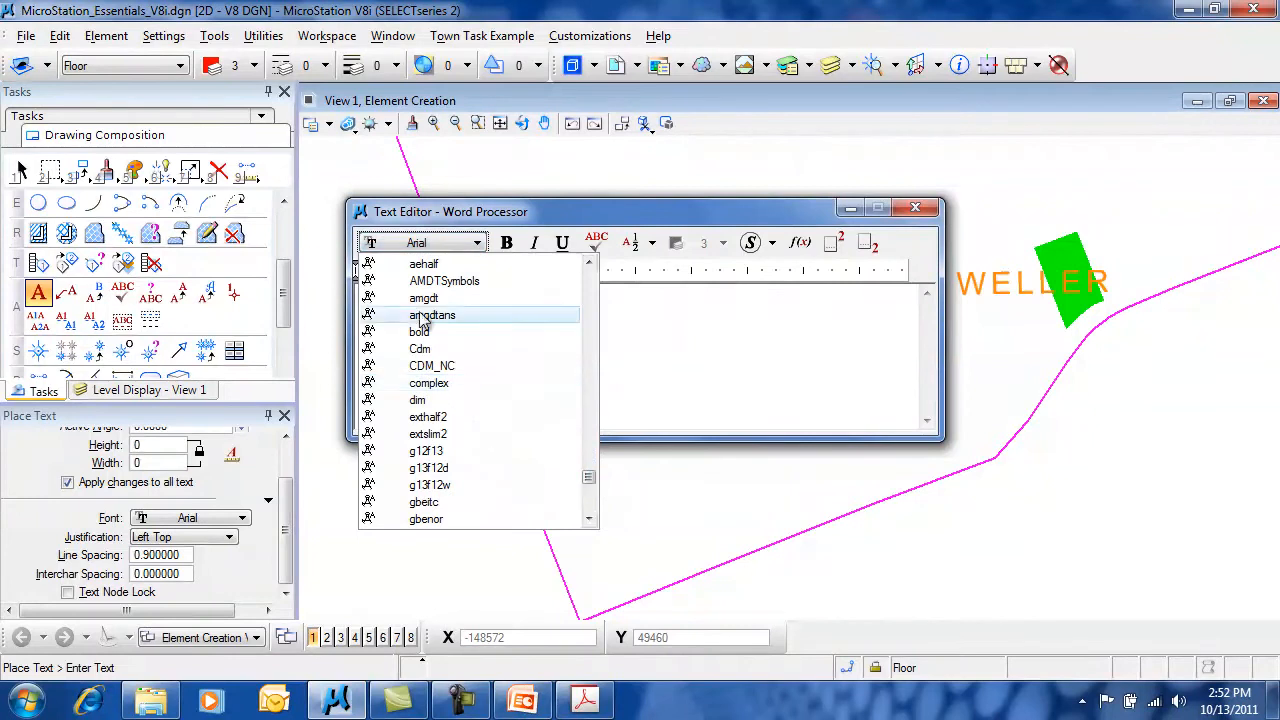
scroll(425, 320, "up", 3)
scroll(480, 420, "down", 2)
scroll(510, 470, "down", 1)
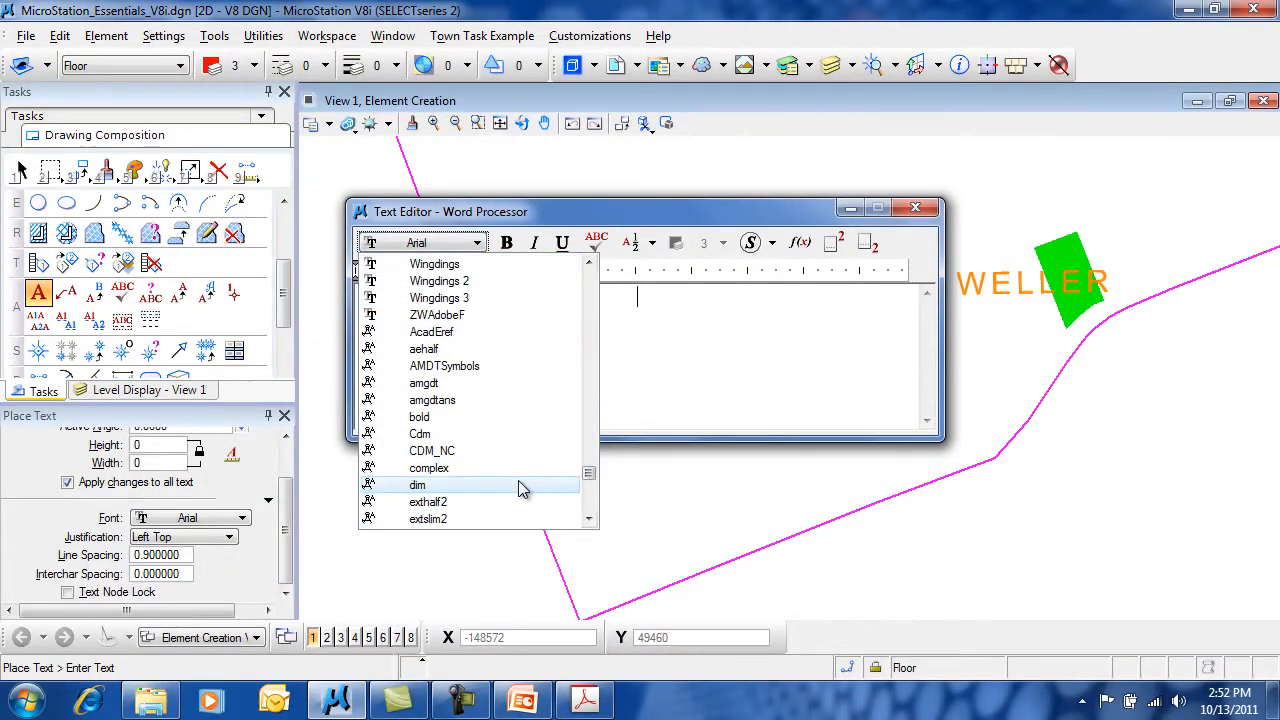
mouse_move(589, 474)
left_mouse_down()
mouse_move(590, 520)
mouse_move(589, 278)
left_mouse_up()
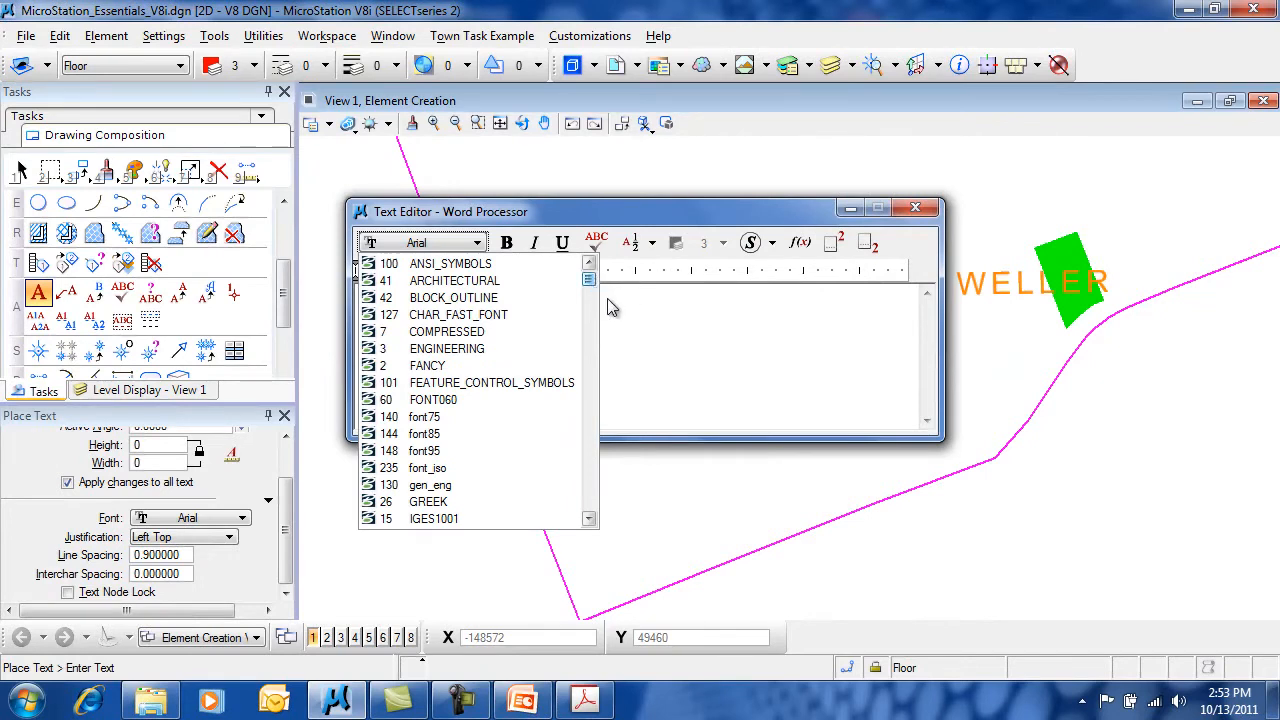
left_click(656, 322)
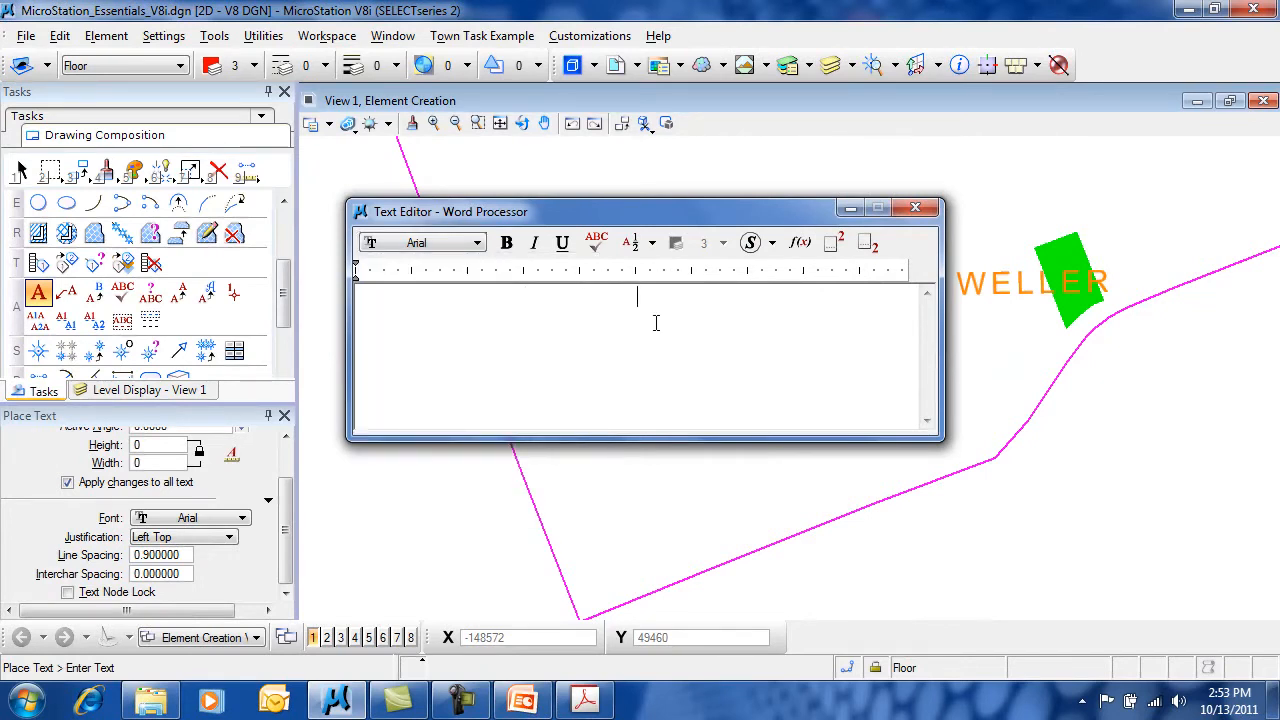
type("This is ")
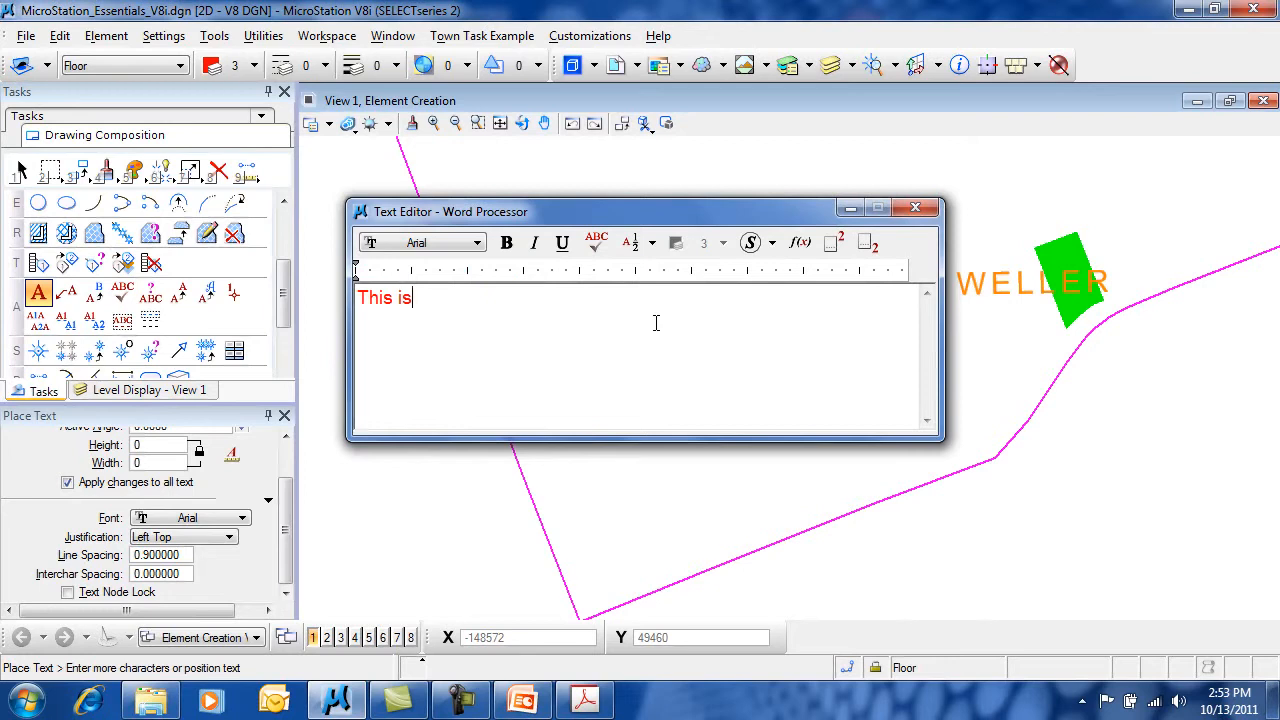
type("where you type")
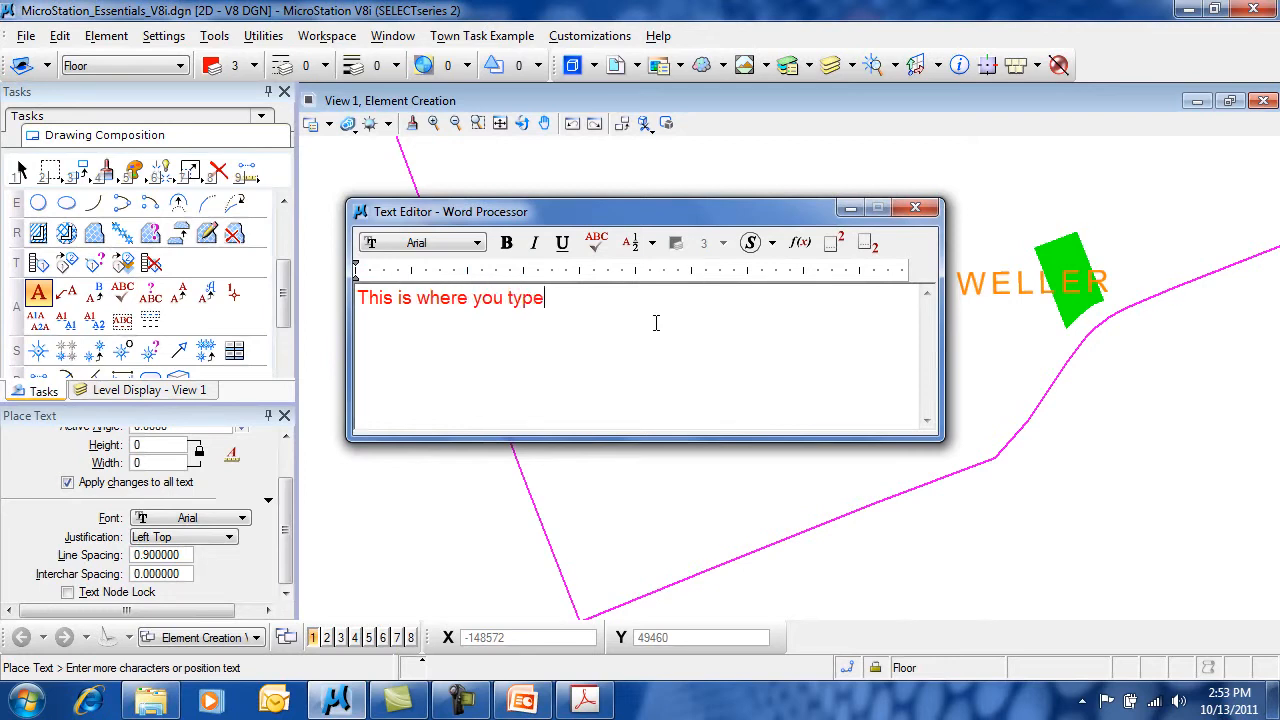
type(" text")
Step: Select the sentence 'This is where you type text' and change its colour to 0
left_click_drag(582, 298, 356, 300)
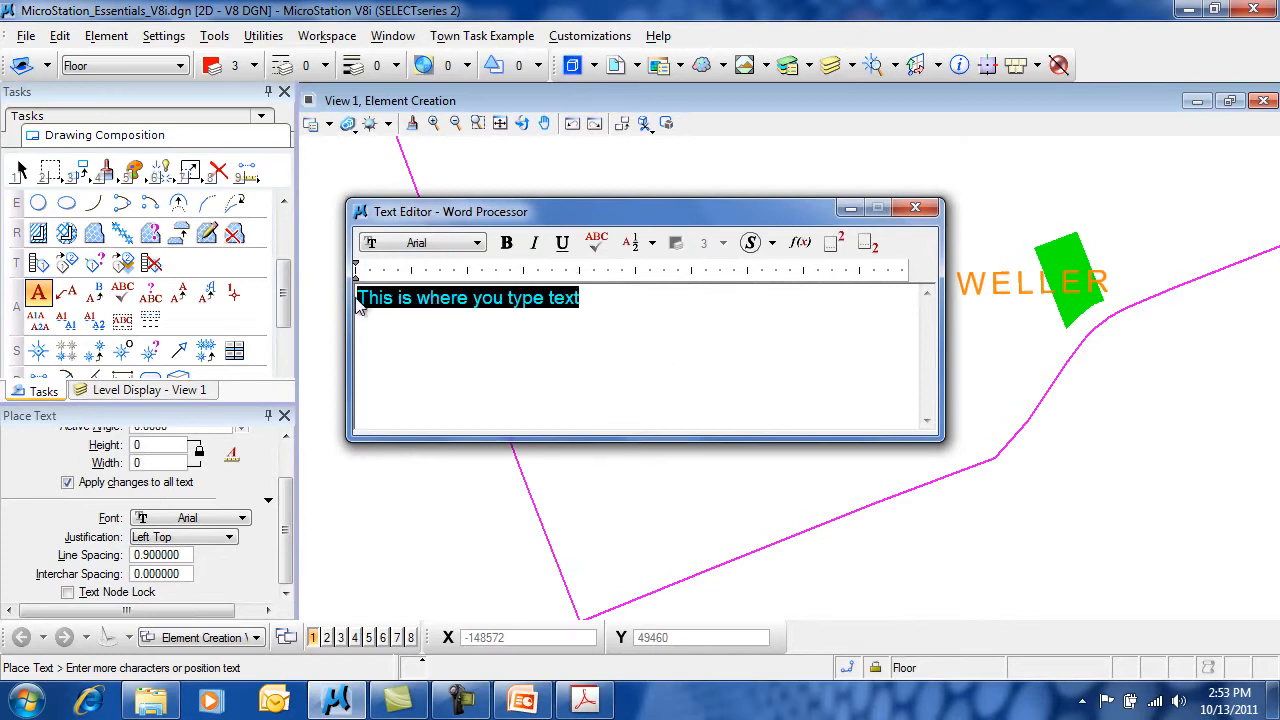
left_click(254, 66)
left_click(225, 160)
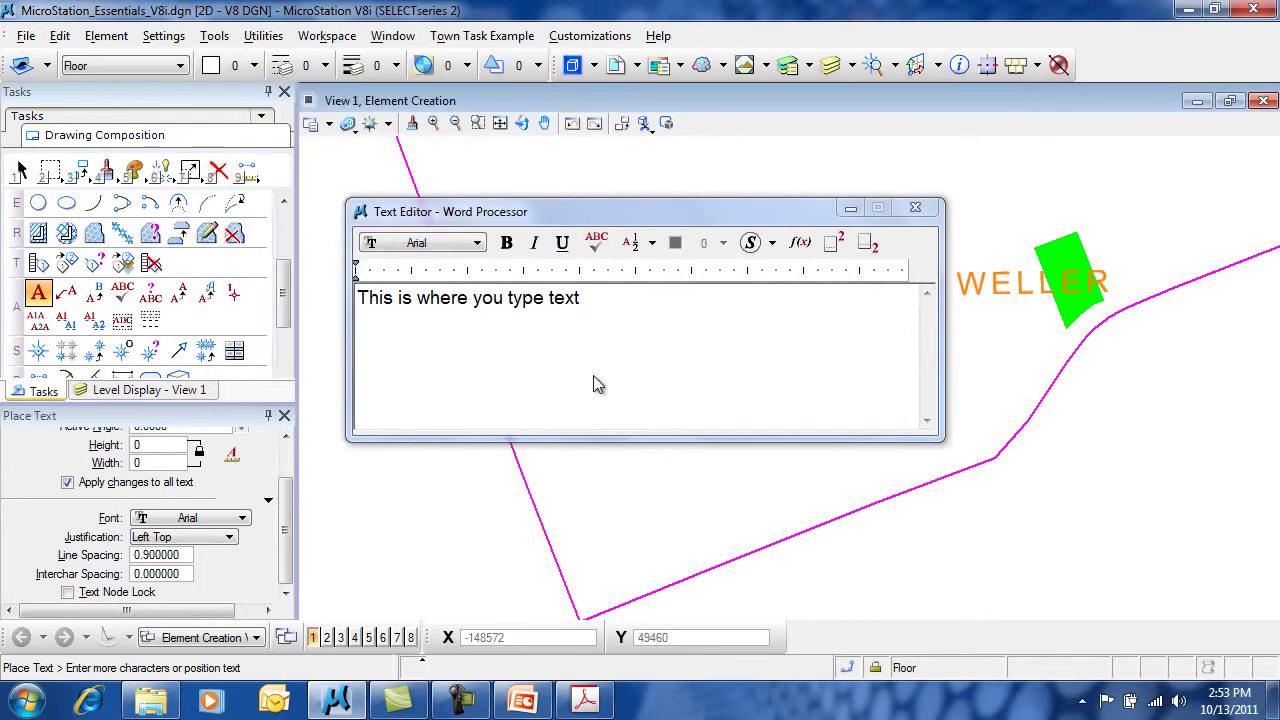
left_click(645, 306)
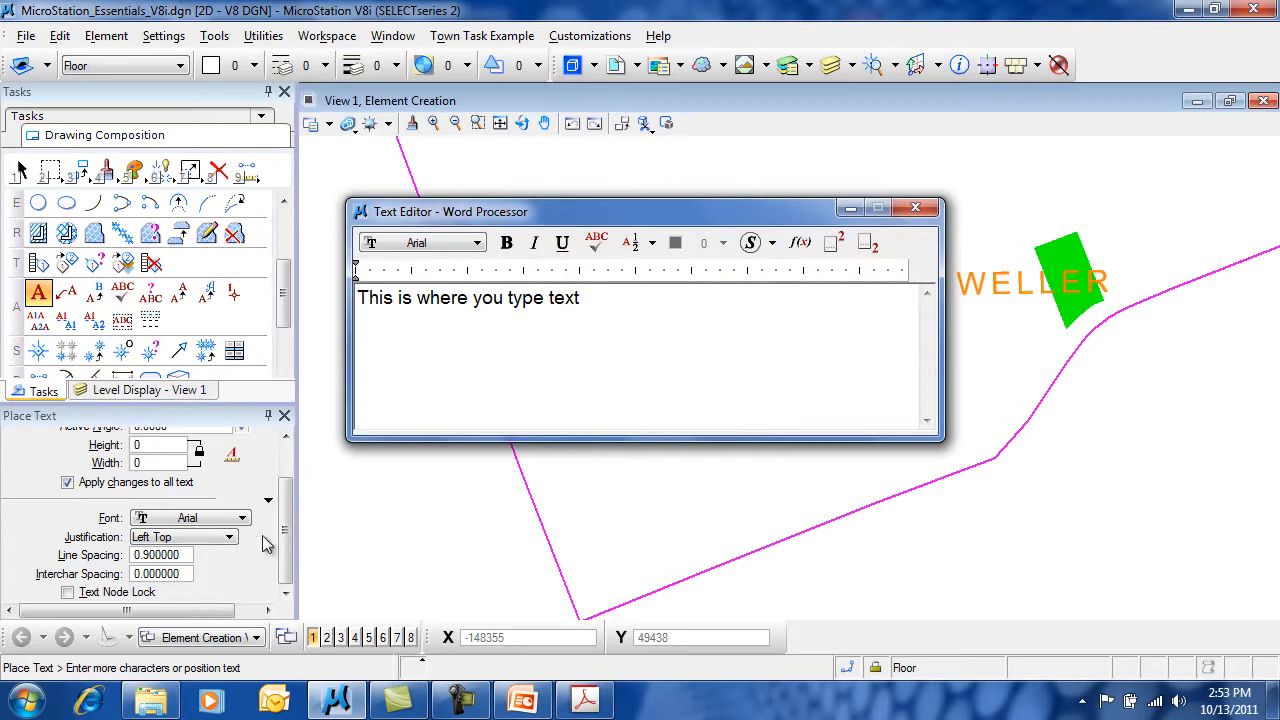
left_click_drag(285, 525, 286, 449)
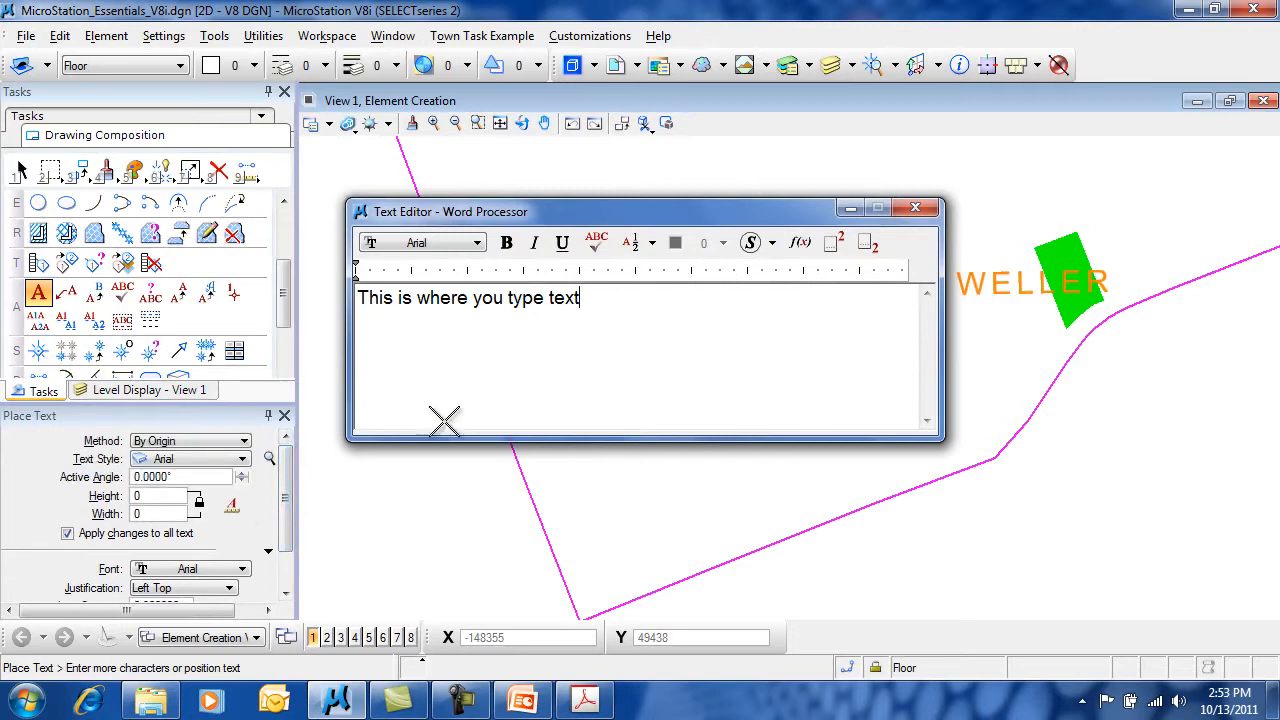
Step: Keep the By Origin method and set the text height and width to 25
left_click(175, 442)
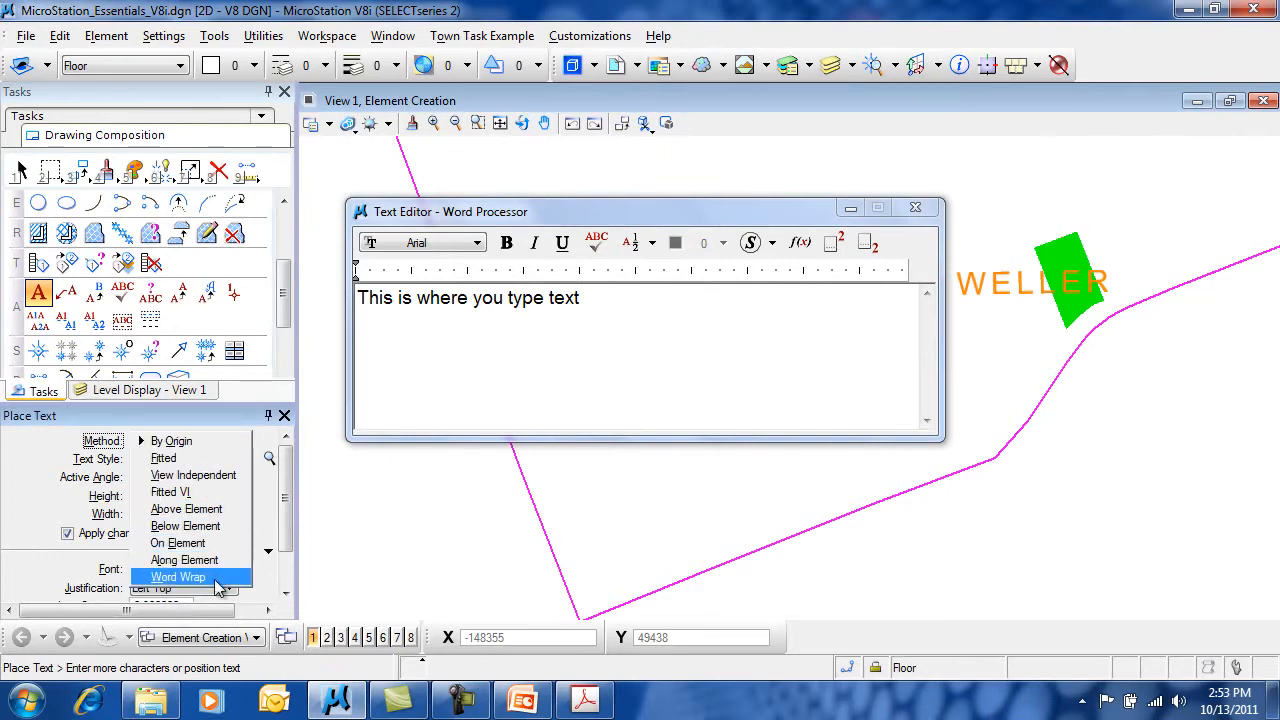
left_click(201, 446)
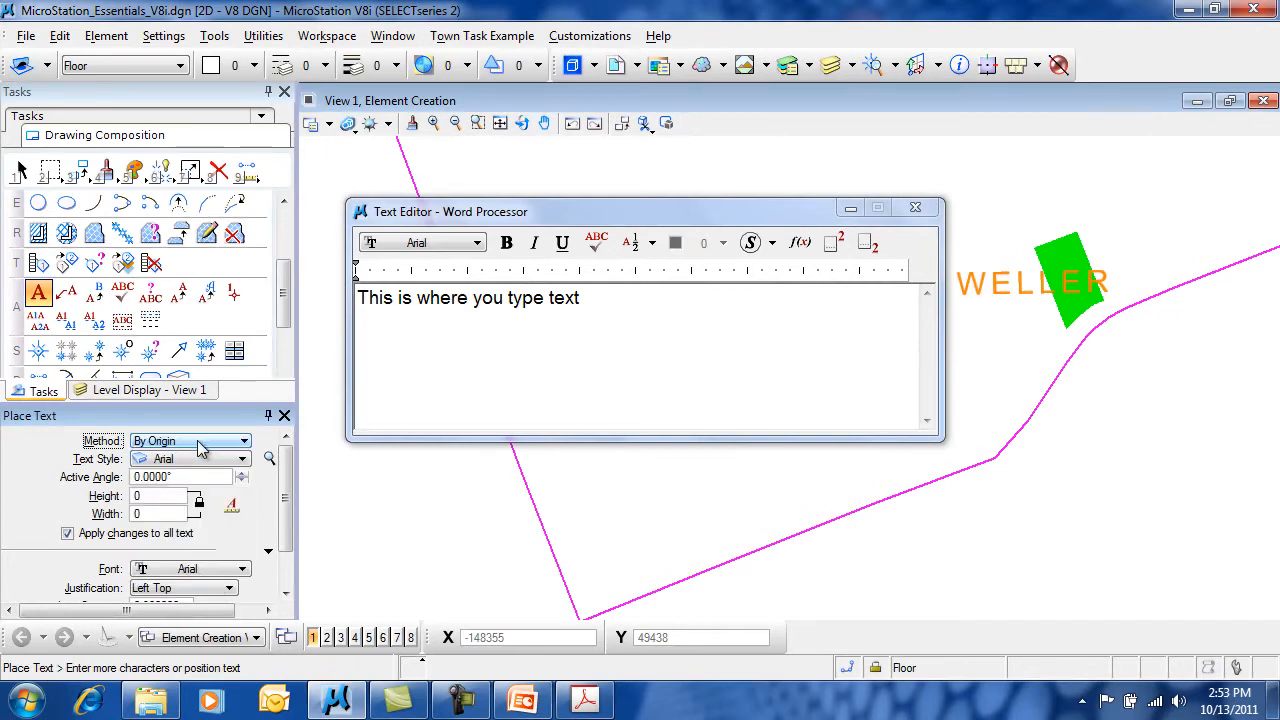
left_click(104, 497)
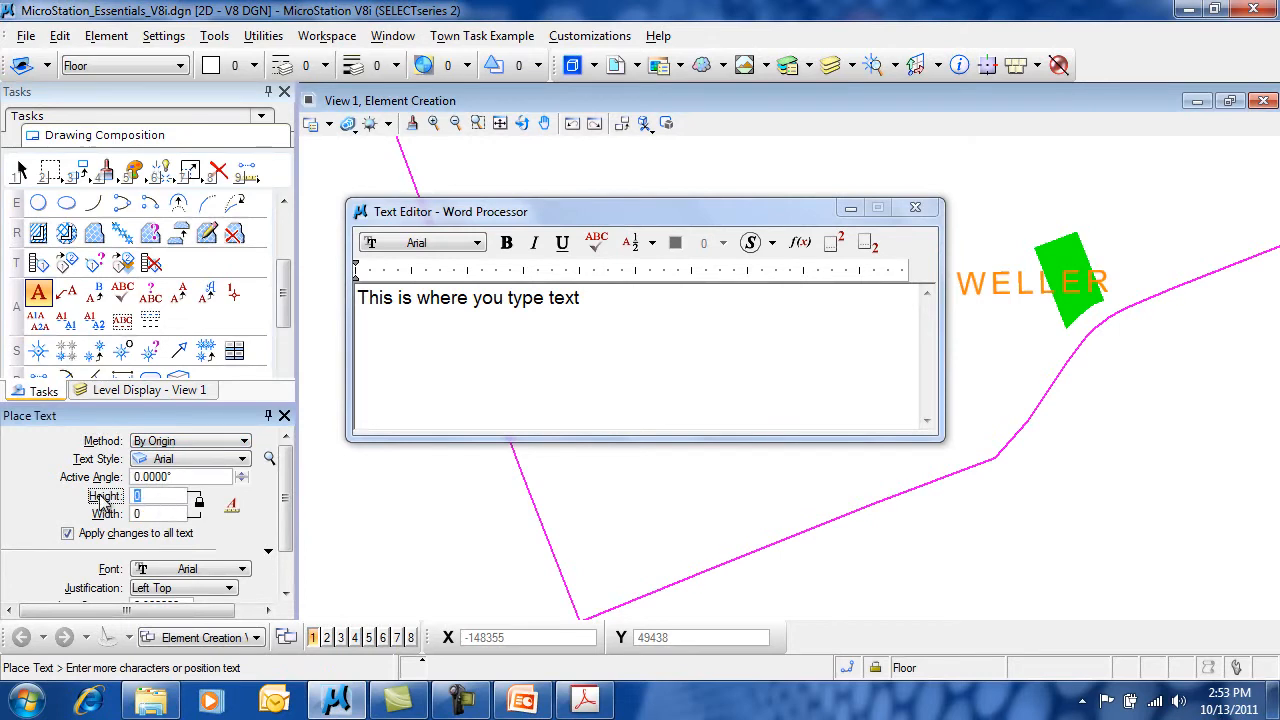
type("50")
left_click(104, 512)
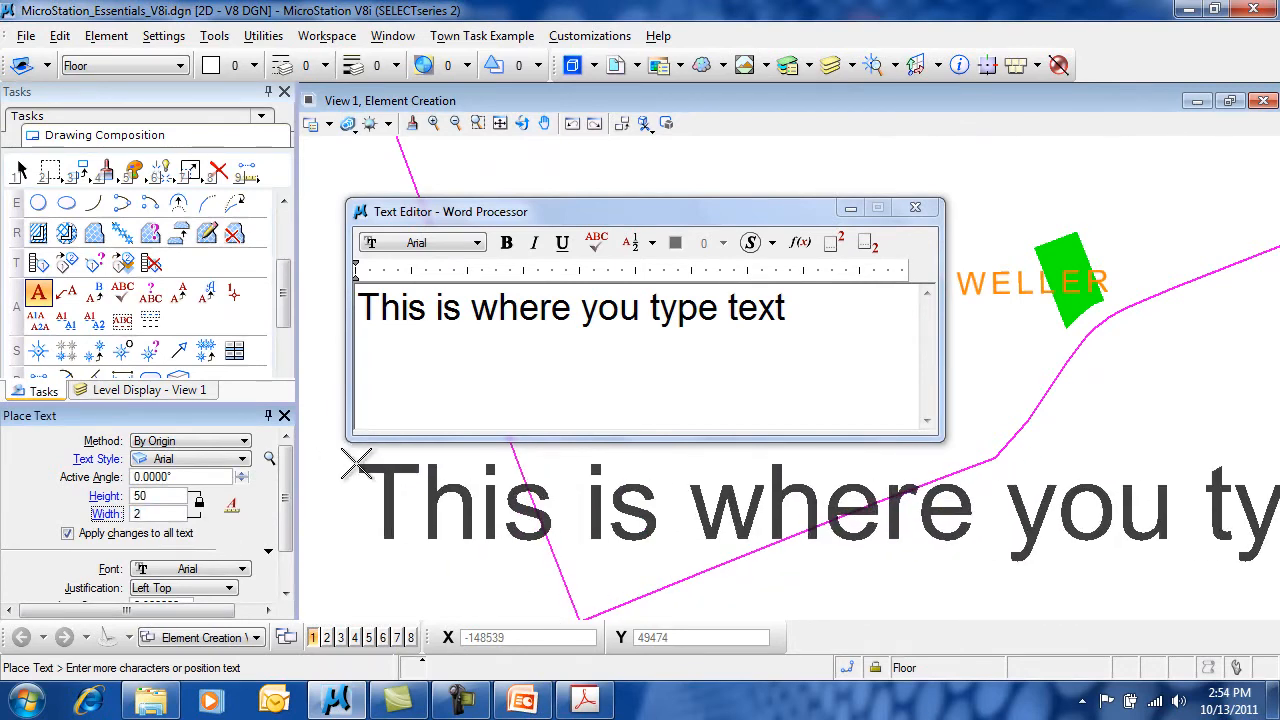
type("5")
key("Return")
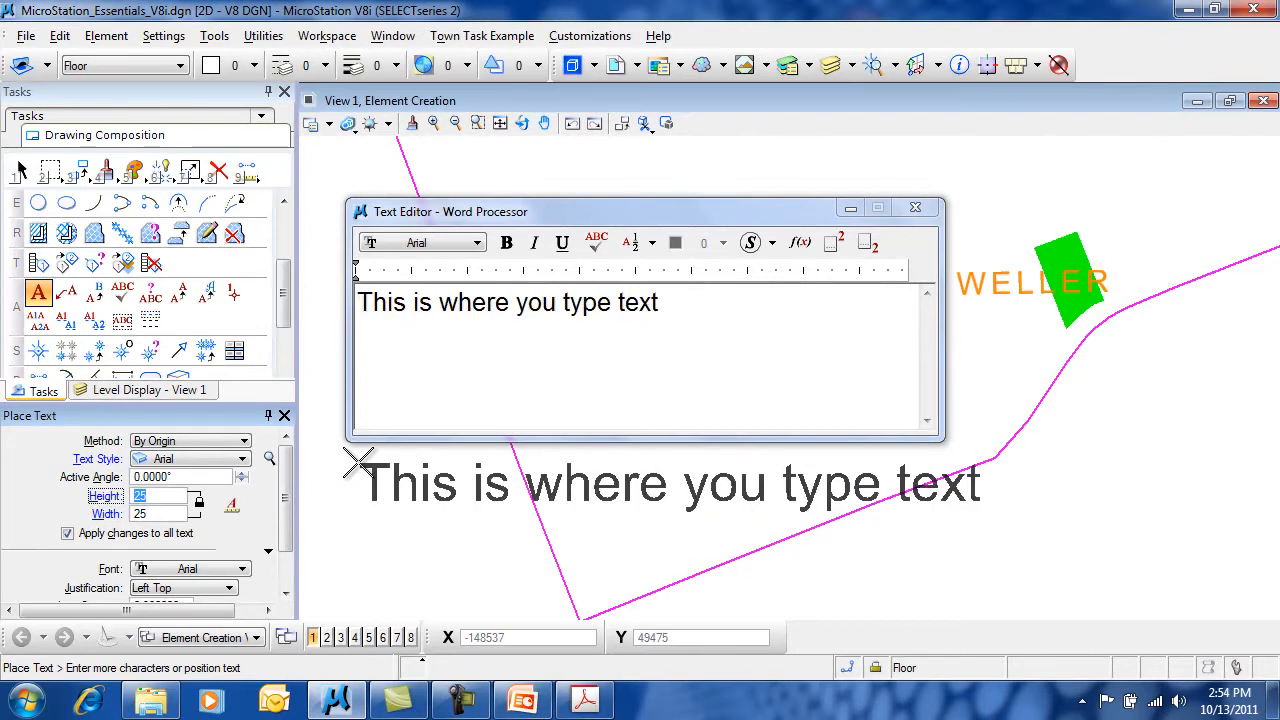
left_click_drag(286, 470, 286, 520)
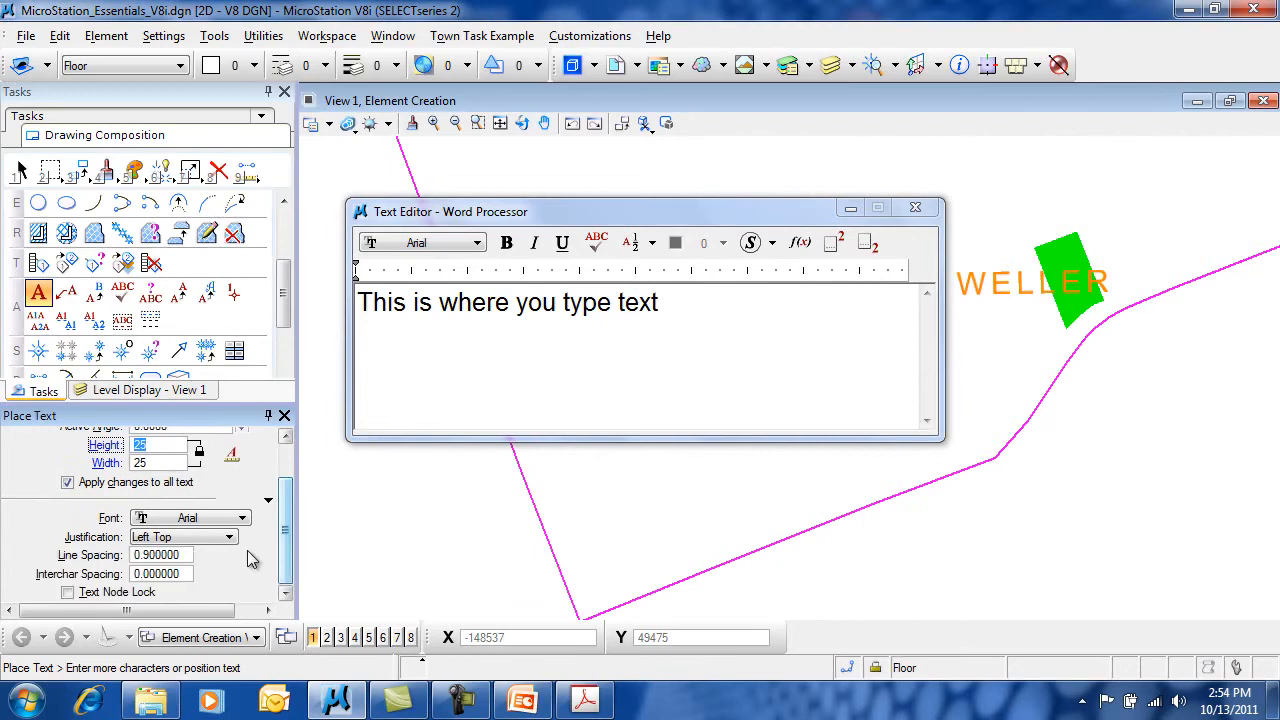
Step: Try Right Descender justification, then return to Left Top
left_click(229, 538)
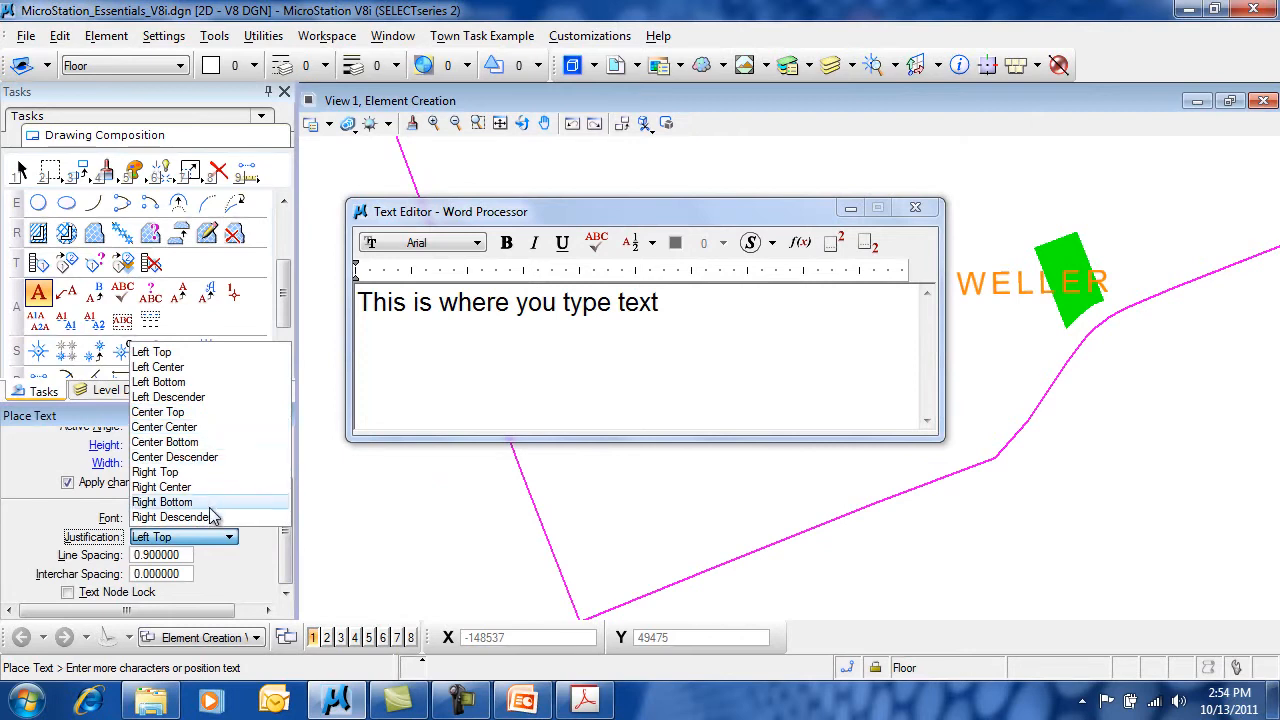
left_click(172, 517)
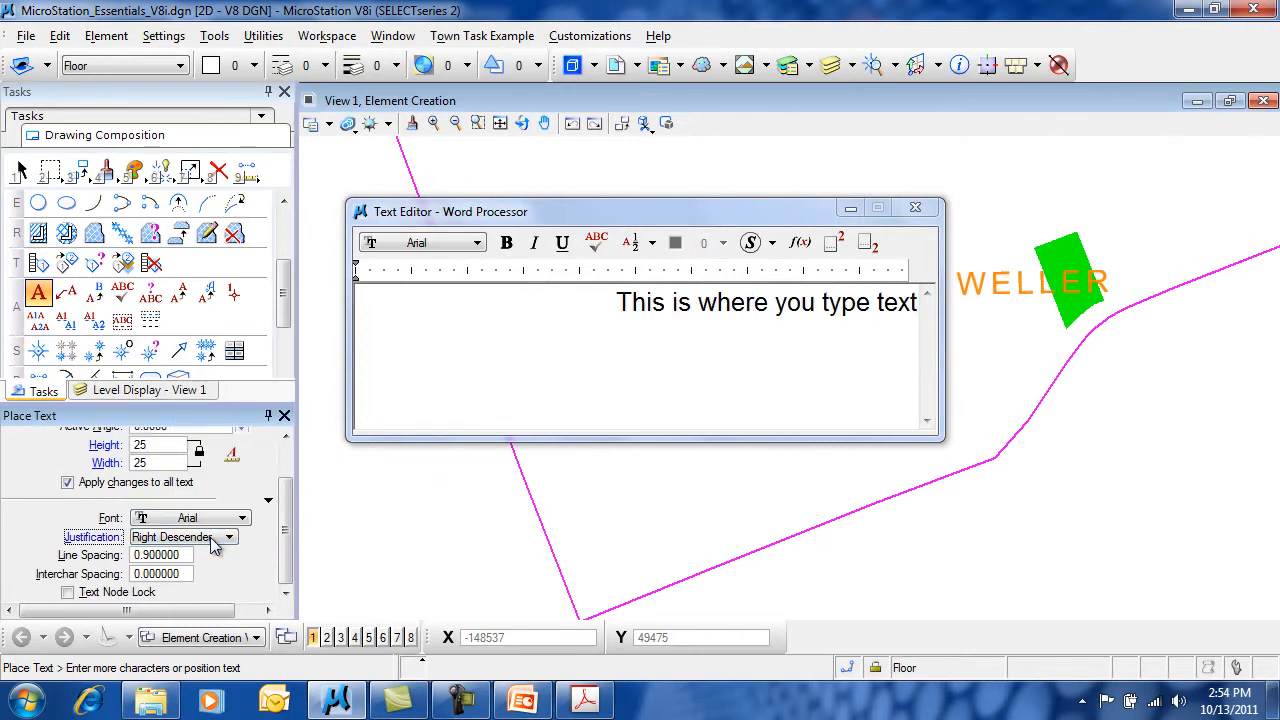
left_click(229, 537)
left_click(152, 352)
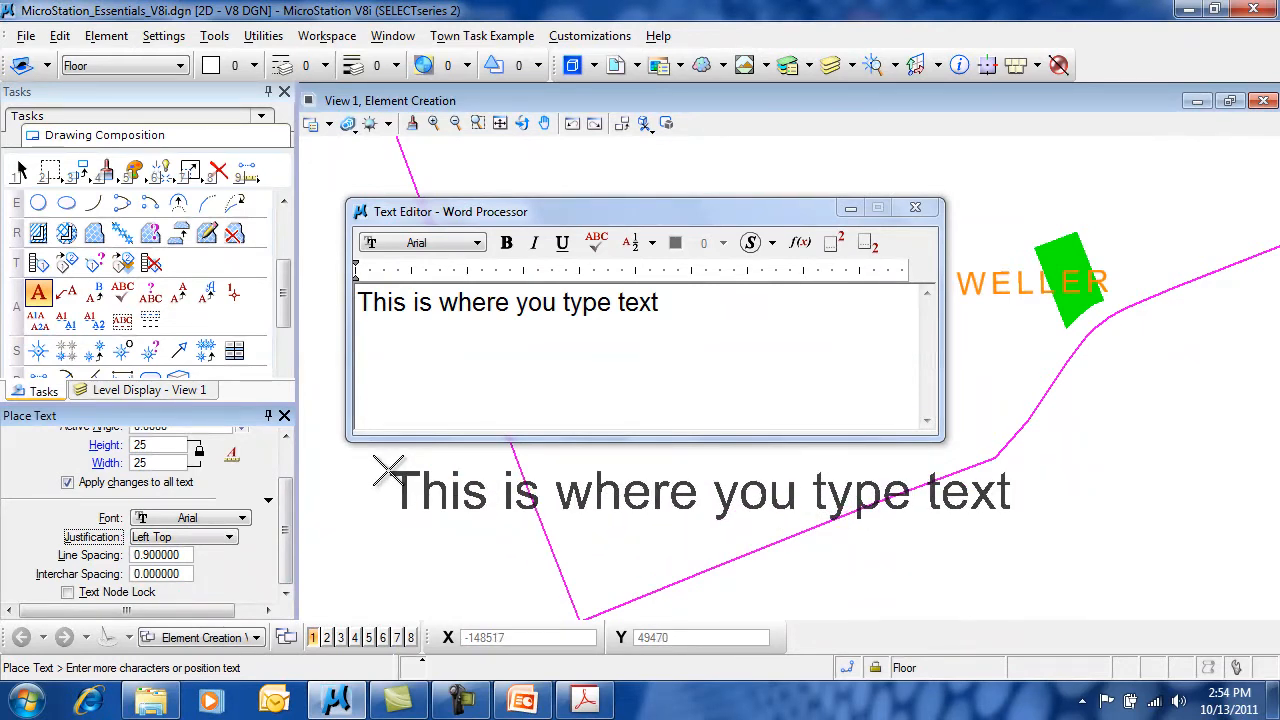
Step: Place stacked copies of the sentence in View 1, then reset to stop placing text
left_click(389, 470)
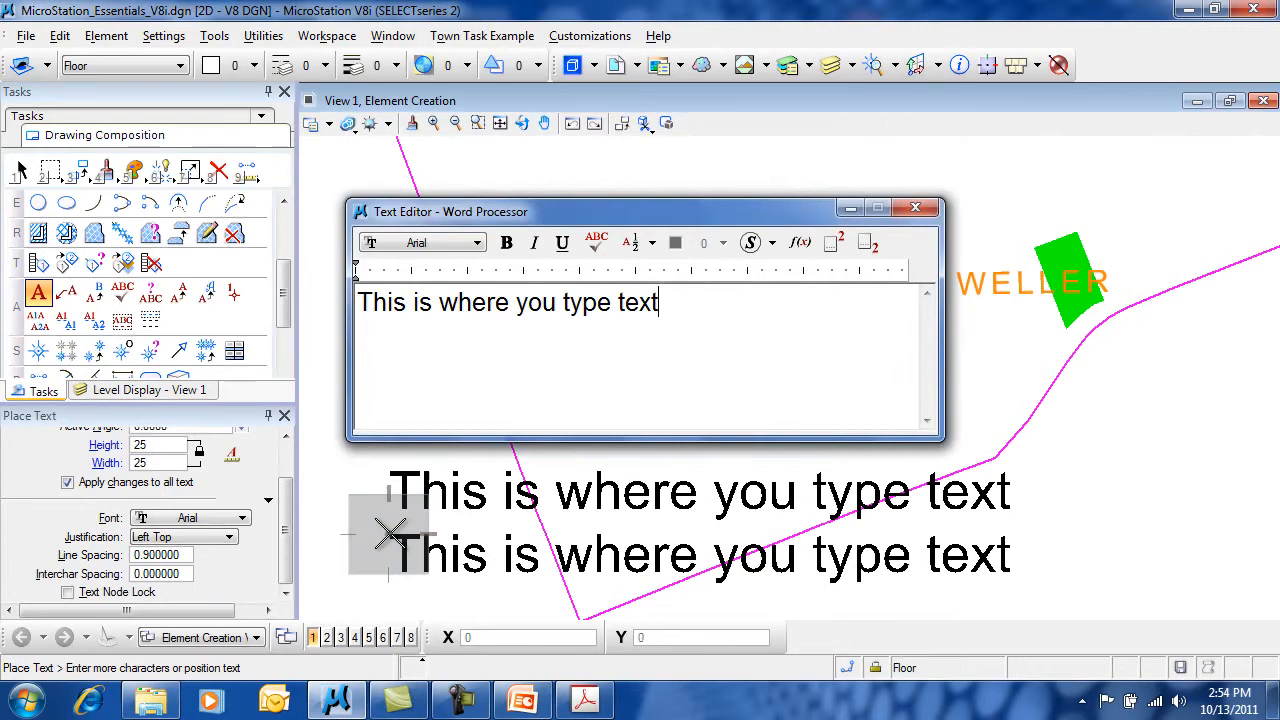
scroll(395, 530, "down", 2)
left_click(393, 545)
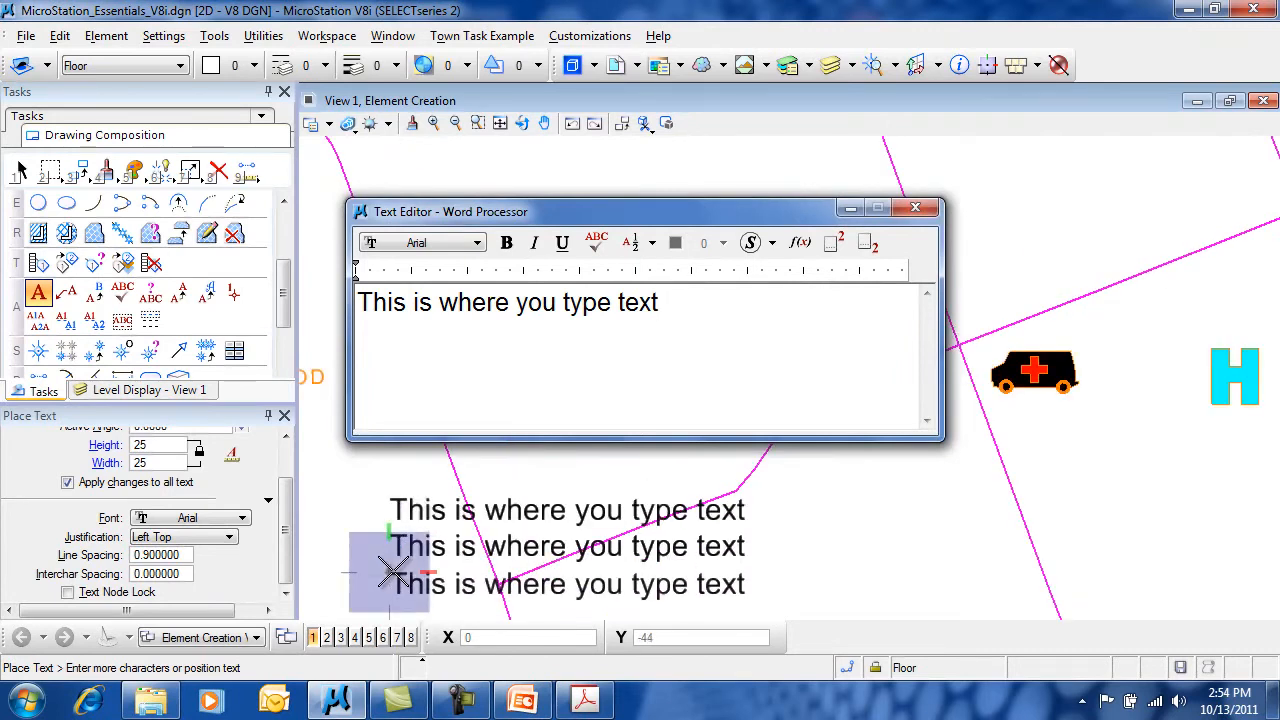
right_click(800, 578)
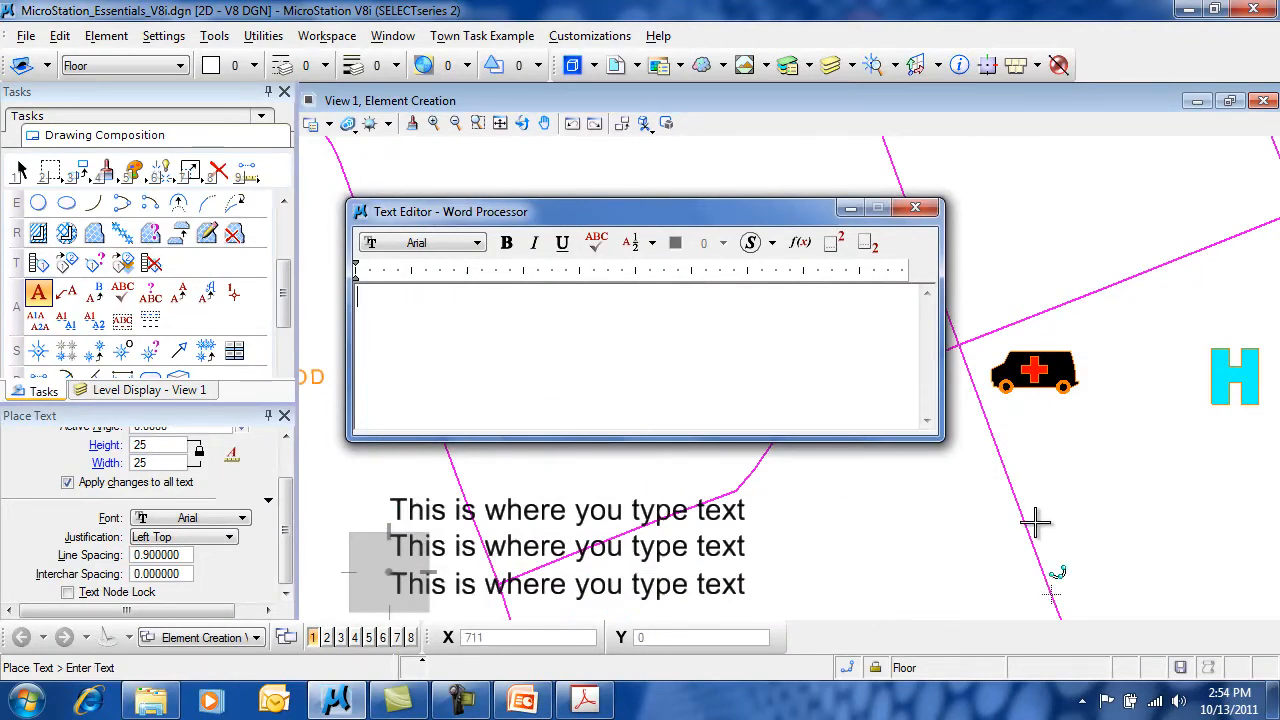
left_click(163, 36)
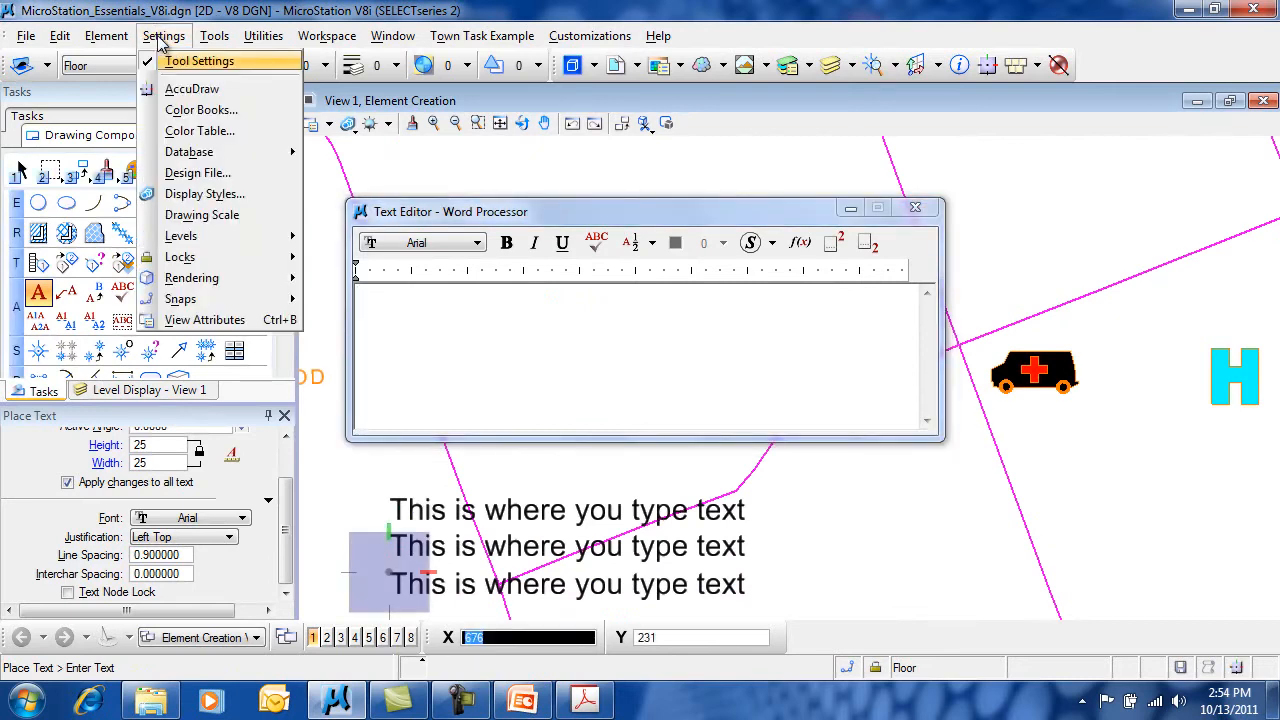
mouse_move(106, 36)
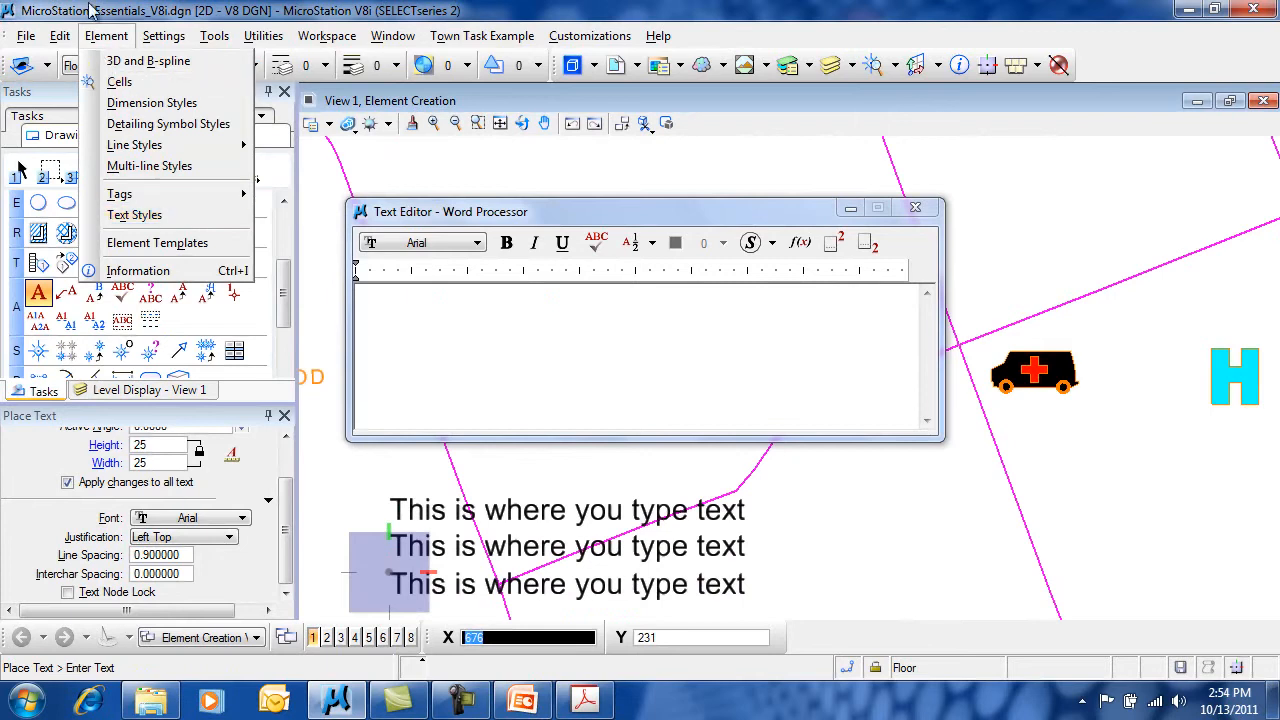
Step: Review the Arial style's spacing, under/overline, background and advanced settings, then close Text Styles
left_click(134, 215)
mouse_move(420, 240)
left_mouse_down()
mouse_move(878, 199)
mouse_move(798, 118)
left_mouse_up()
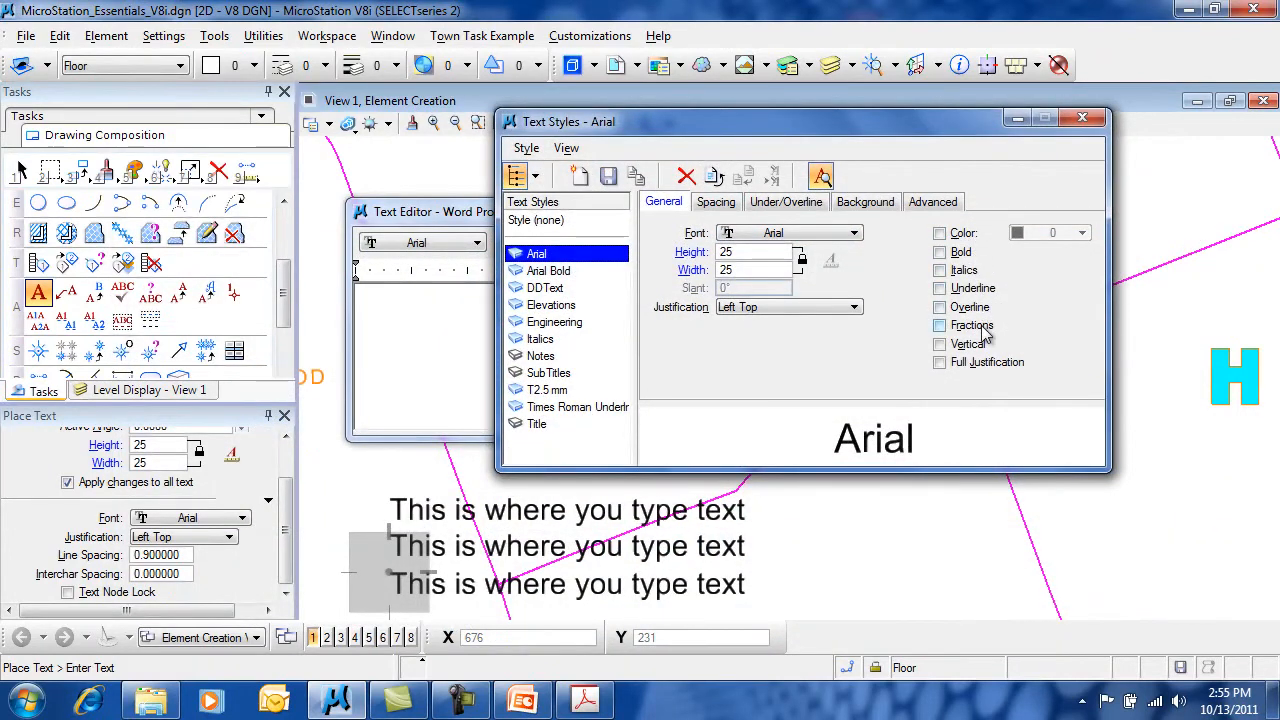
left_click(716, 202)
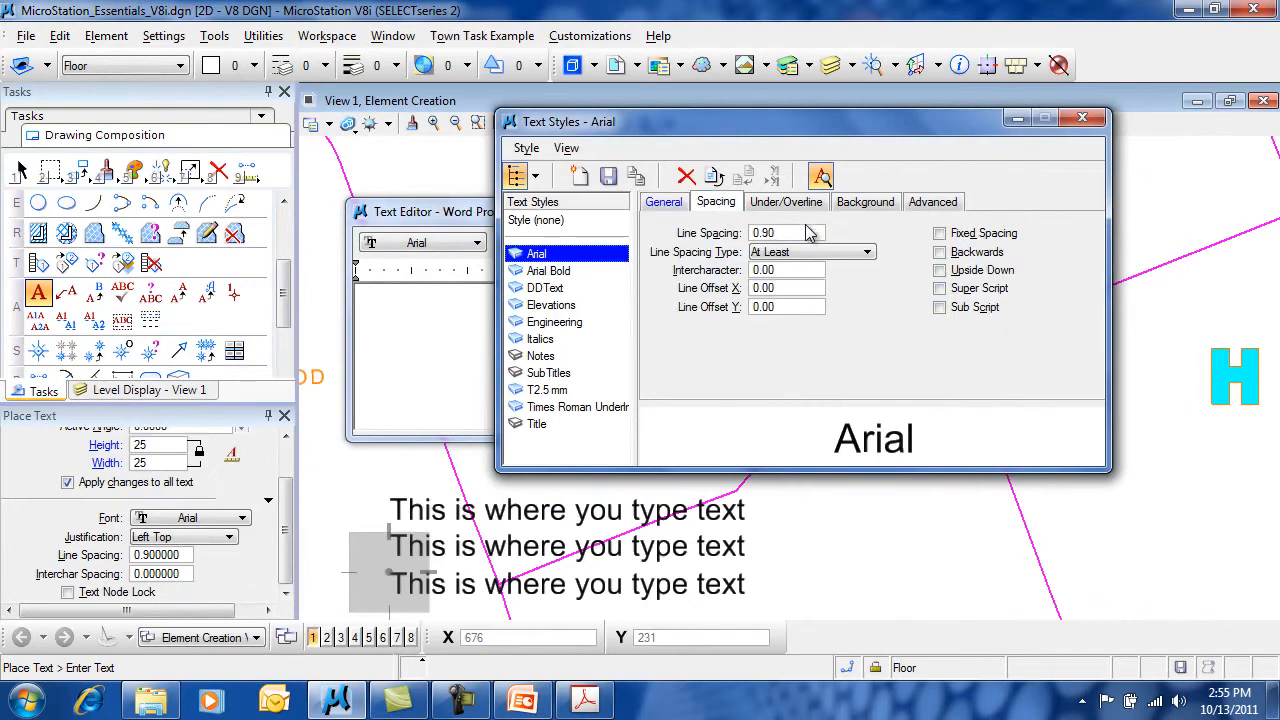
left_click(783, 204)
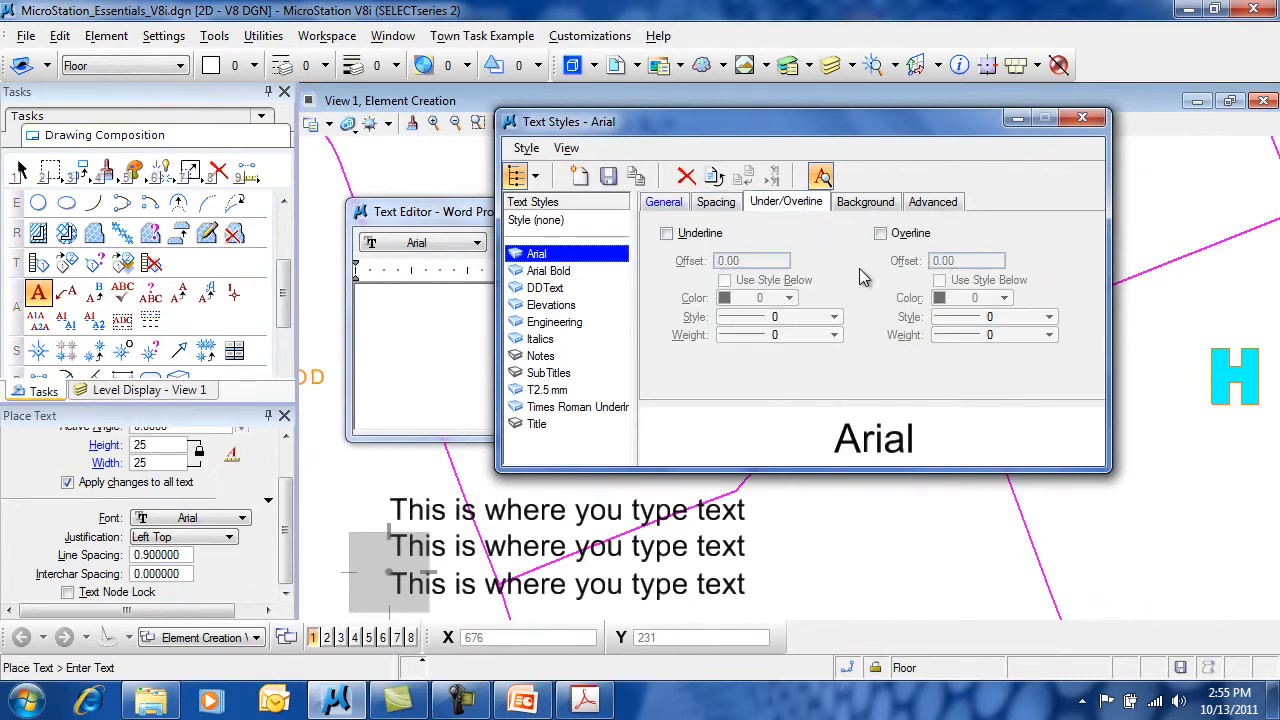
left_click(865, 202)
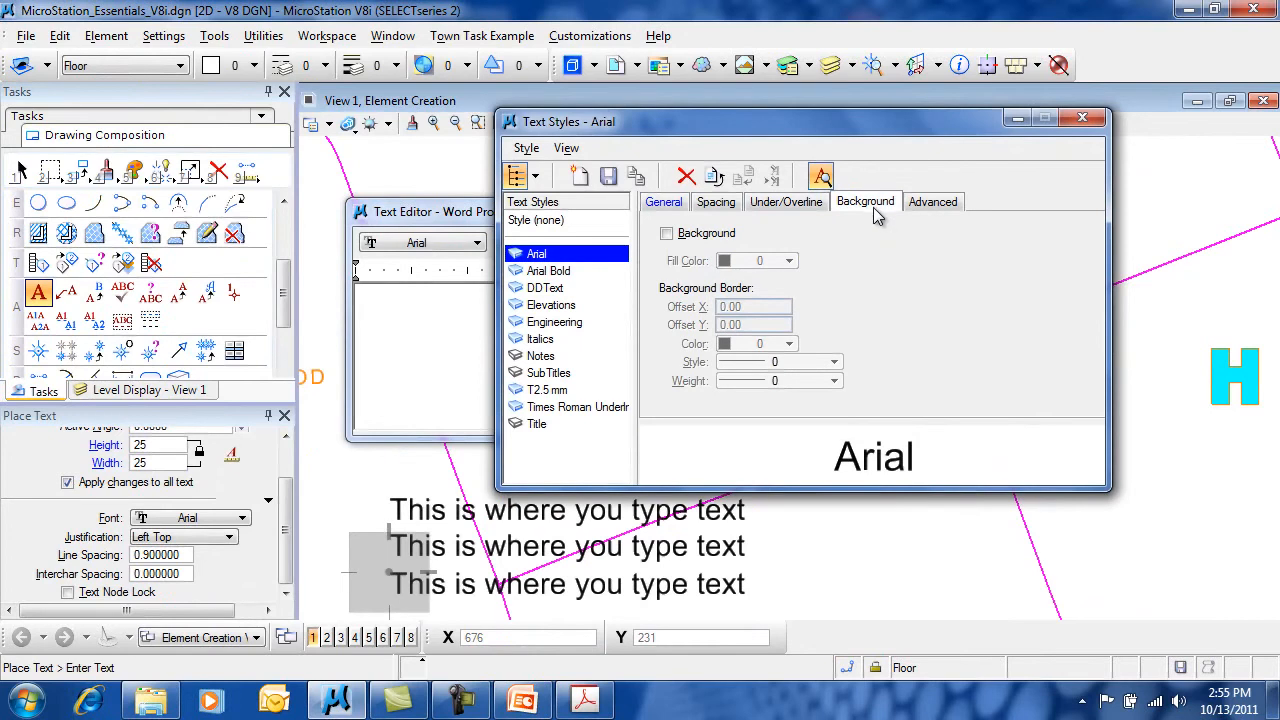
left_click(932, 202)
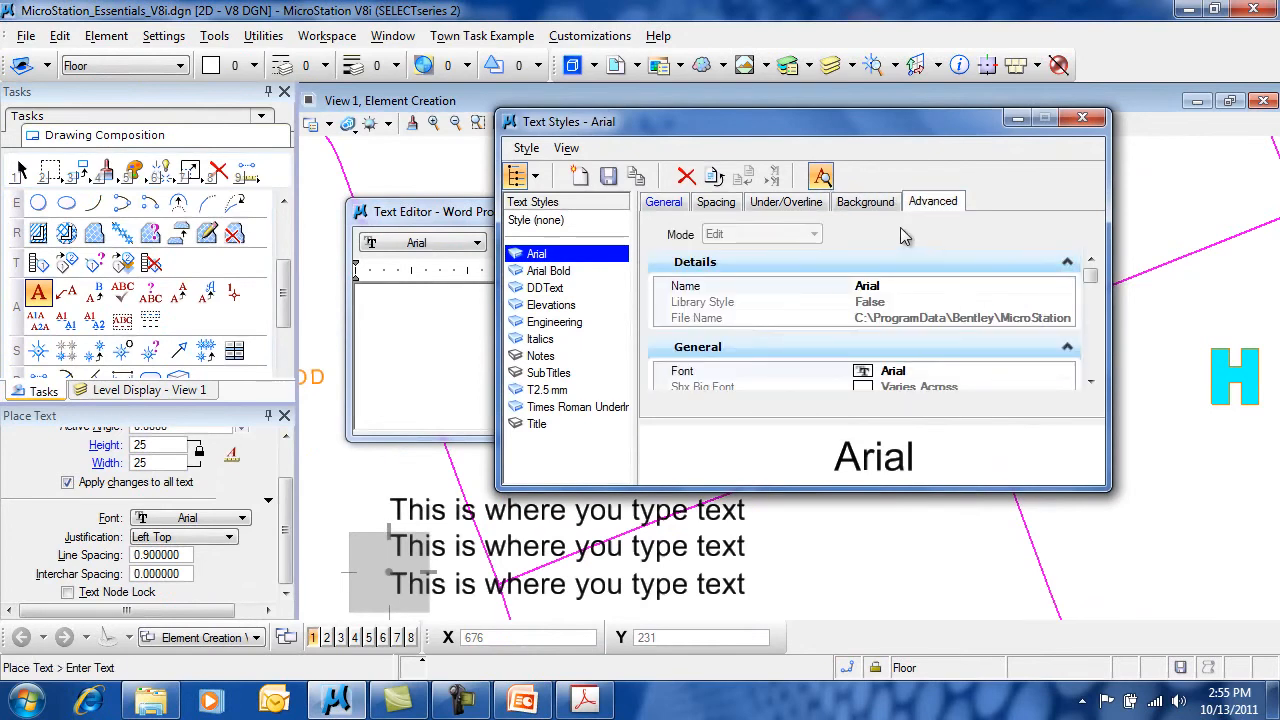
mouse_move(1091, 275)
left_mouse_down()
mouse_move(1097, 338)
mouse_move(1091, 262)
left_mouse_up()
left_click(1082, 118)
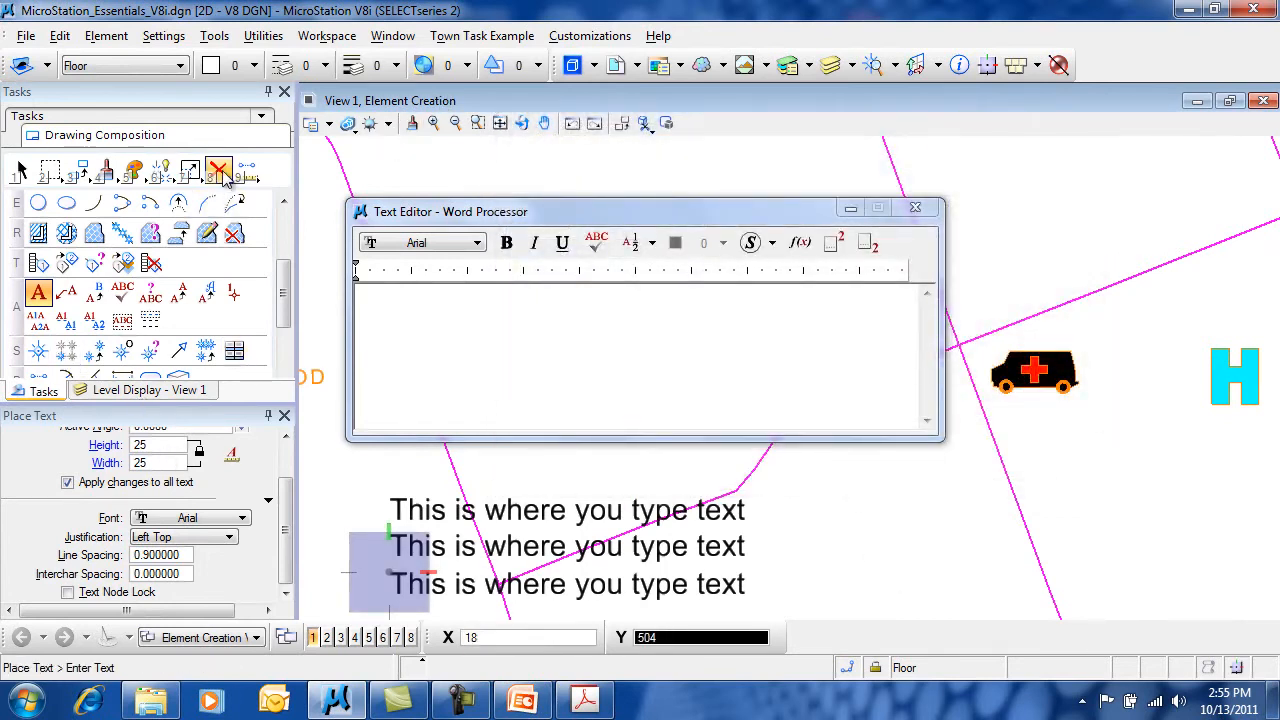
Step: Delete the lowest and middle text copies, leaving one line for editing
left_click(218, 170)
left_click(660, 585)
left_click(680, 548)
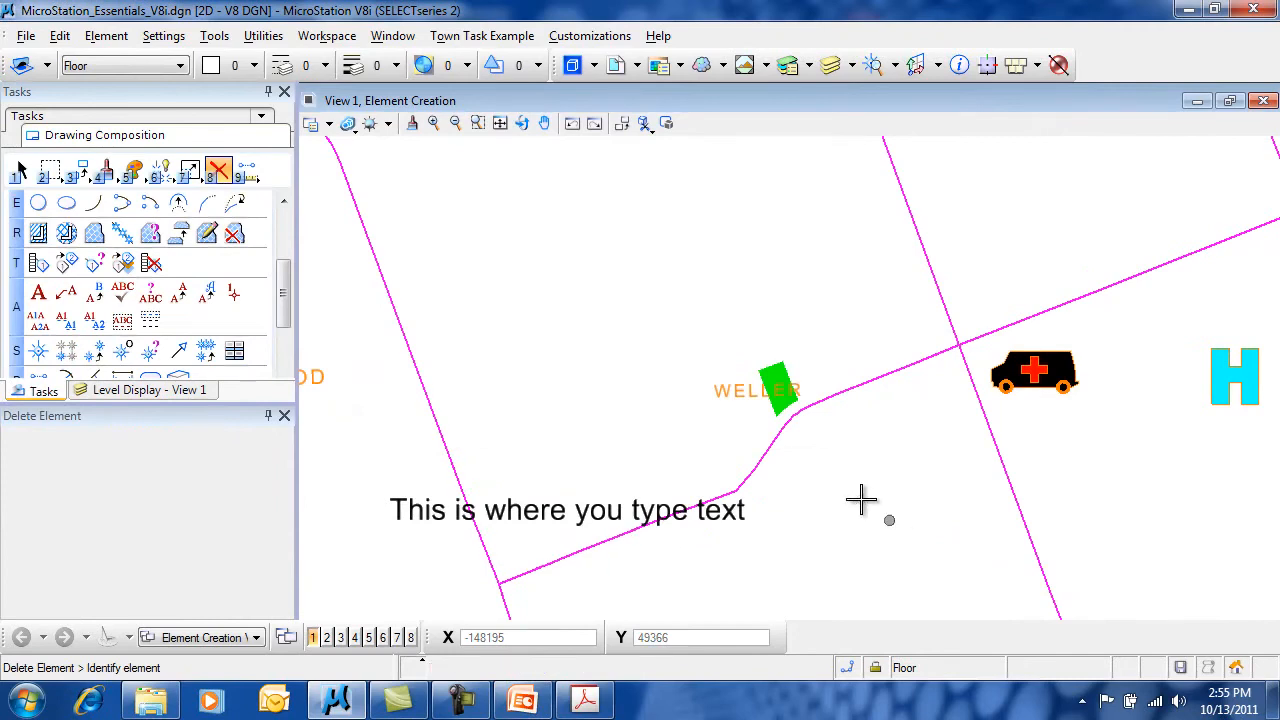
left_click(96, 295)
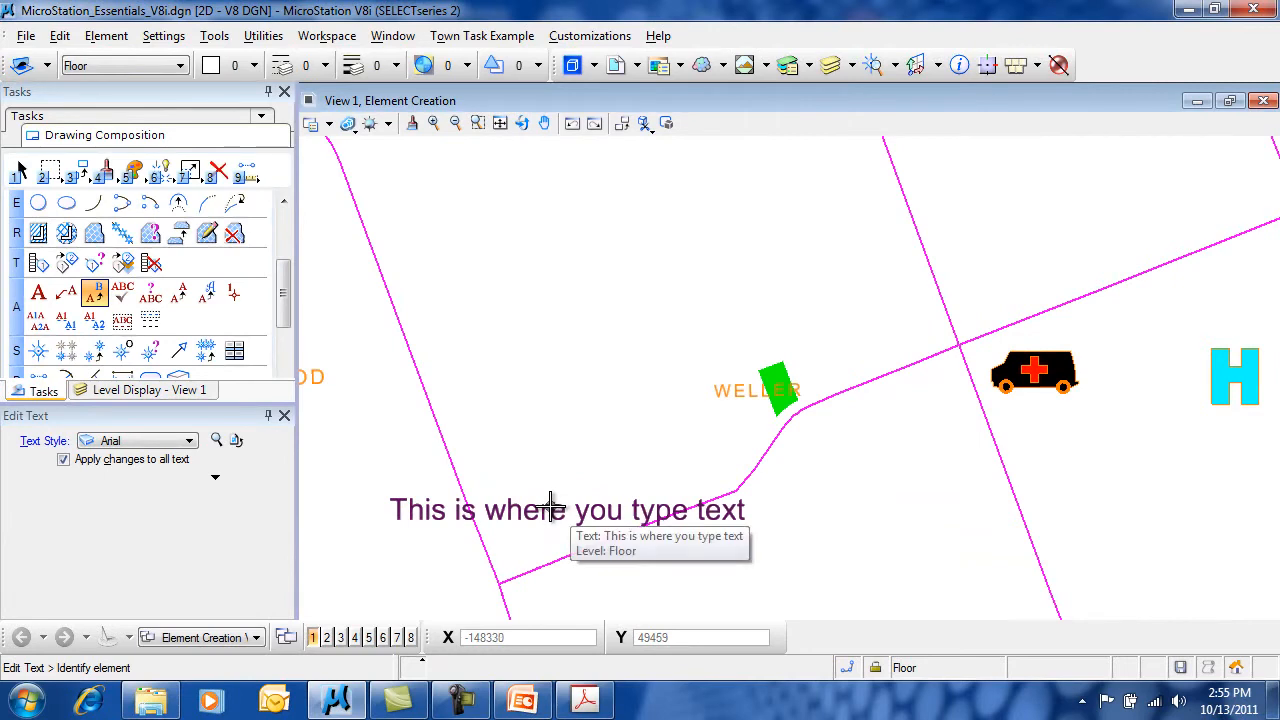
Step: Pick the remaining text, keep the Arial style and change its font to Calibri
left_click(550, 508)
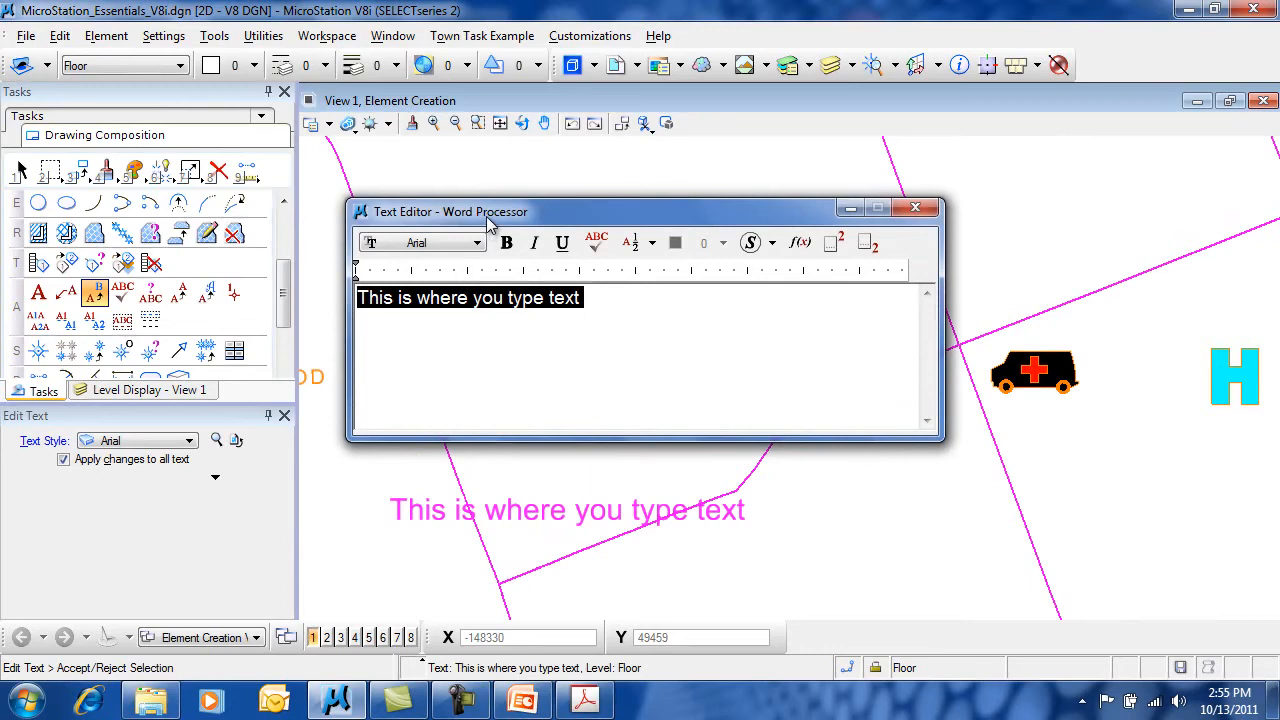
left_click(188, 441)
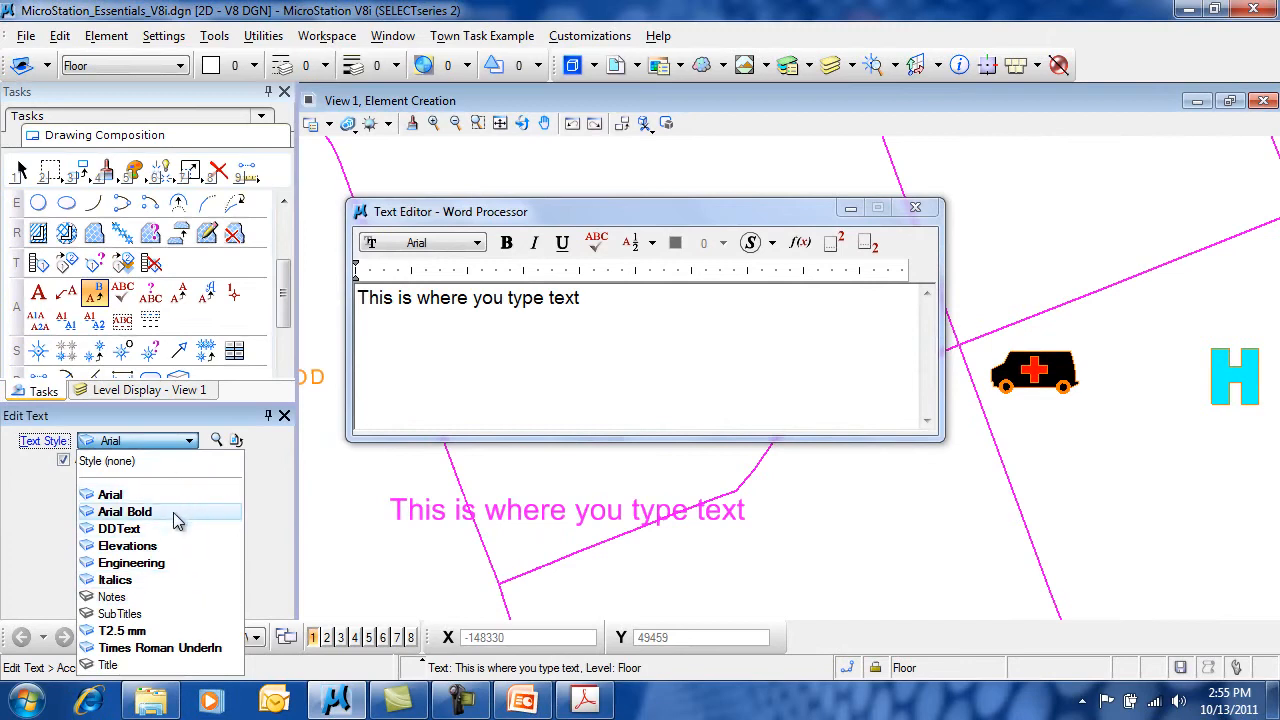
left_click(280, 495)
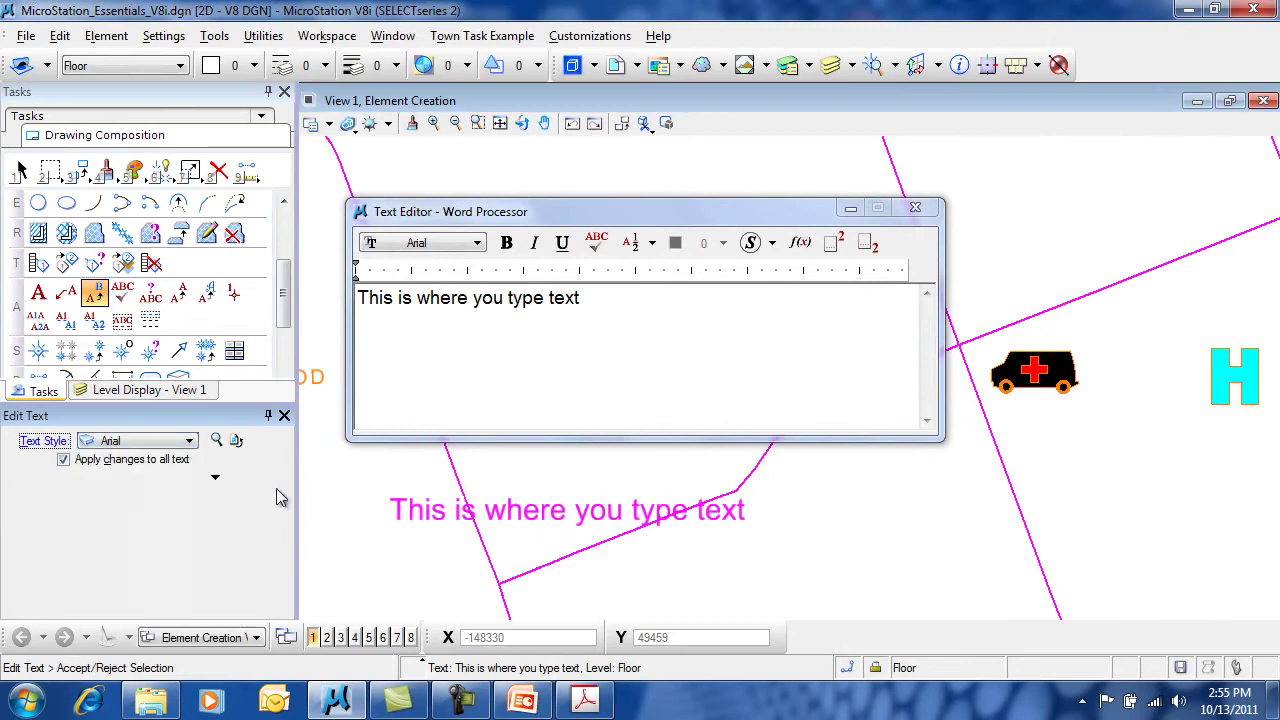
left_click(215, 477)
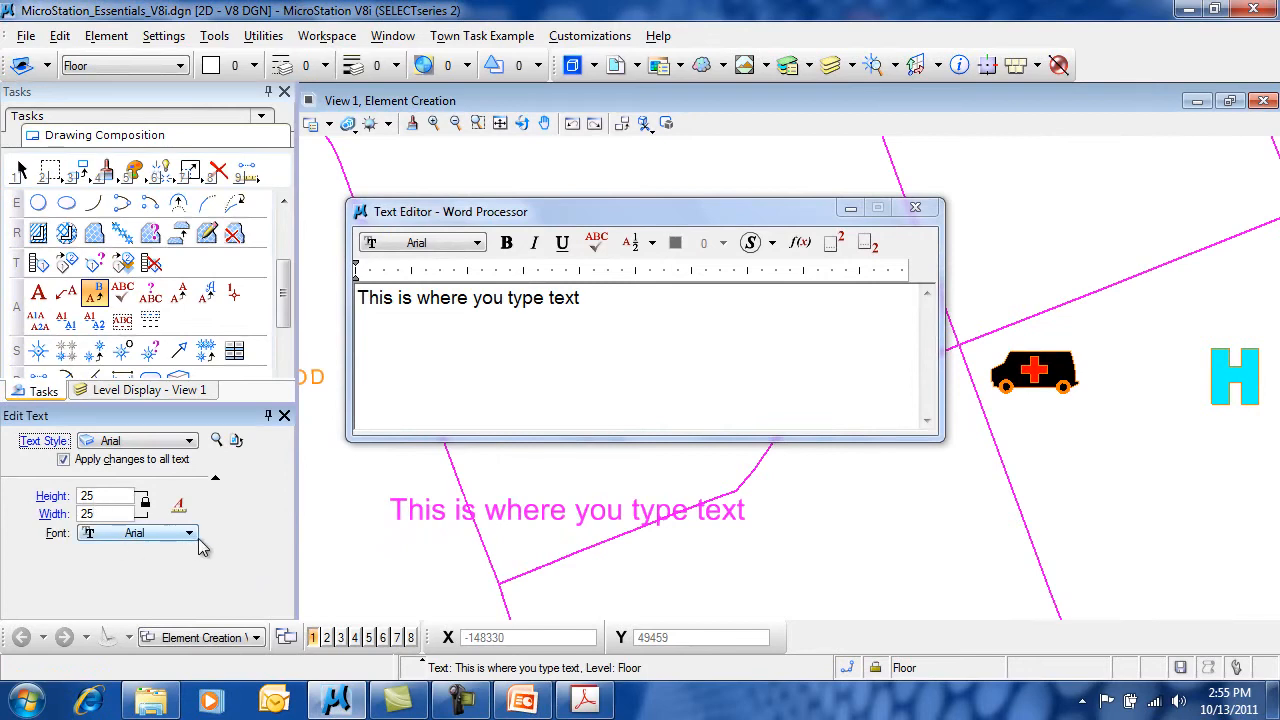
left_click(178, 503)
left_click(187, 533)
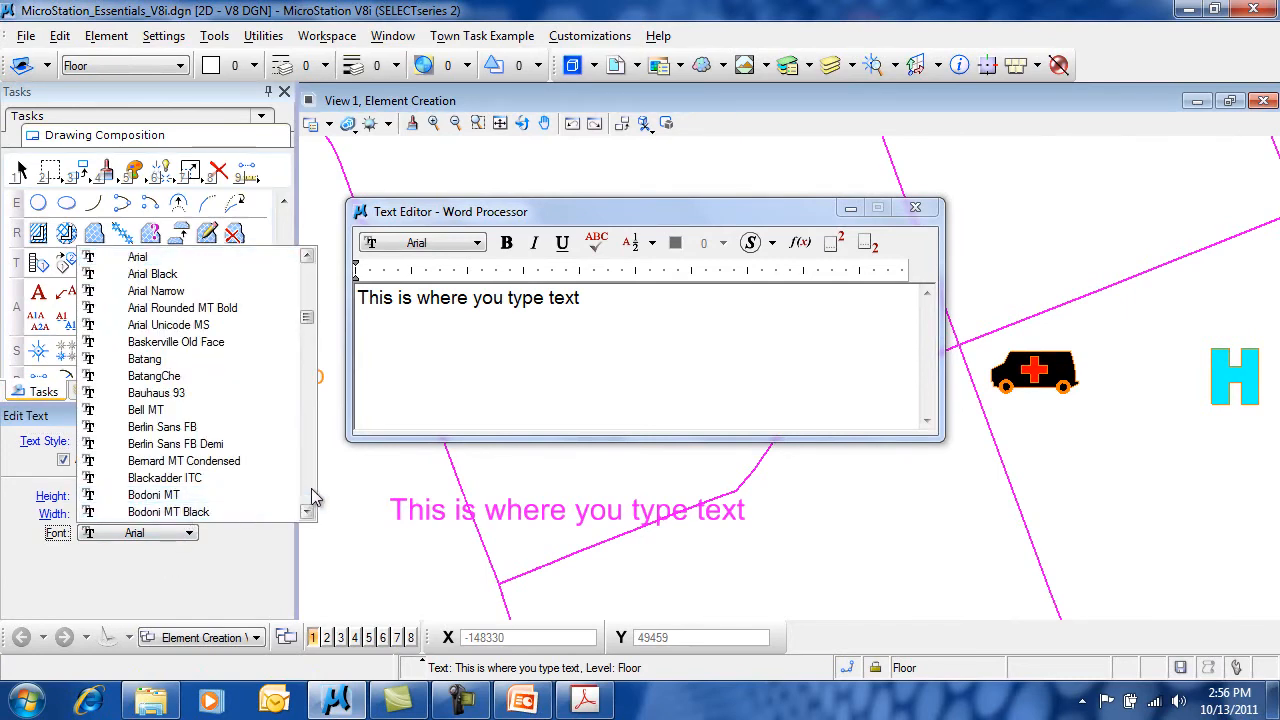
scroll(310, 500, "down", 5)
left_click(141, 444)
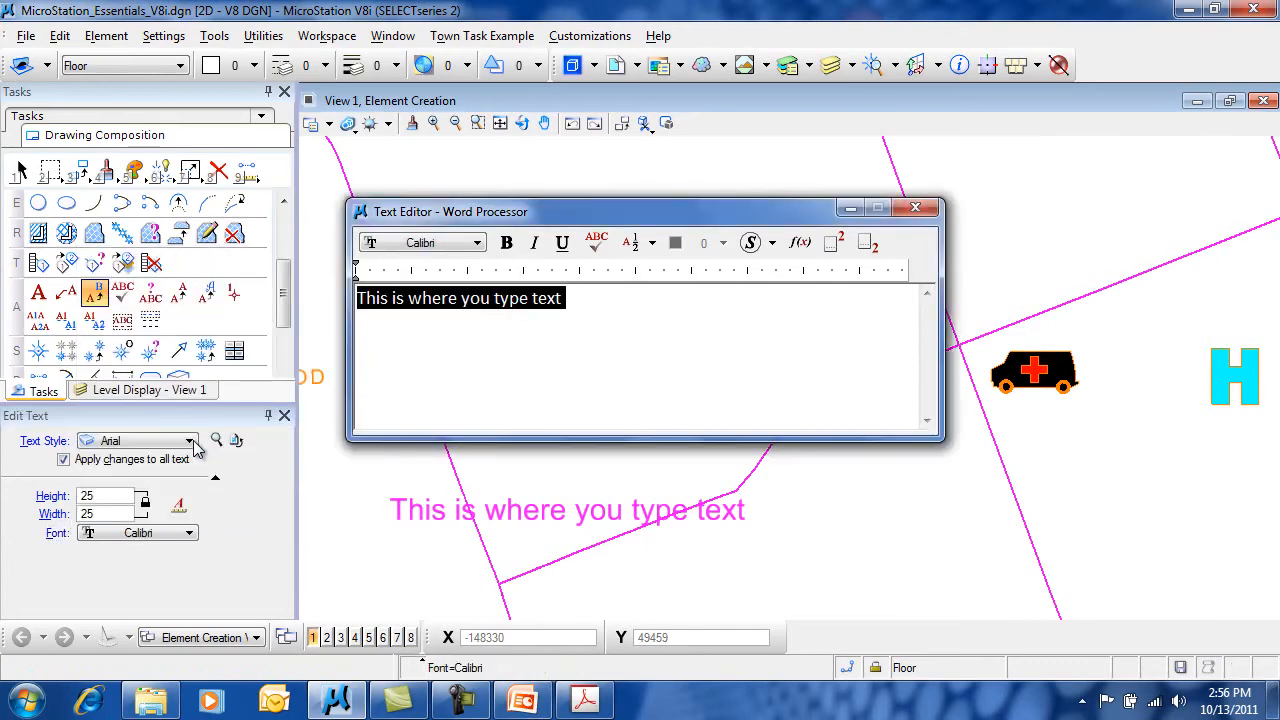
Step: Append ' - edited' so it reads 'This is where you type text - edited' and apply
left_click(591, 299)
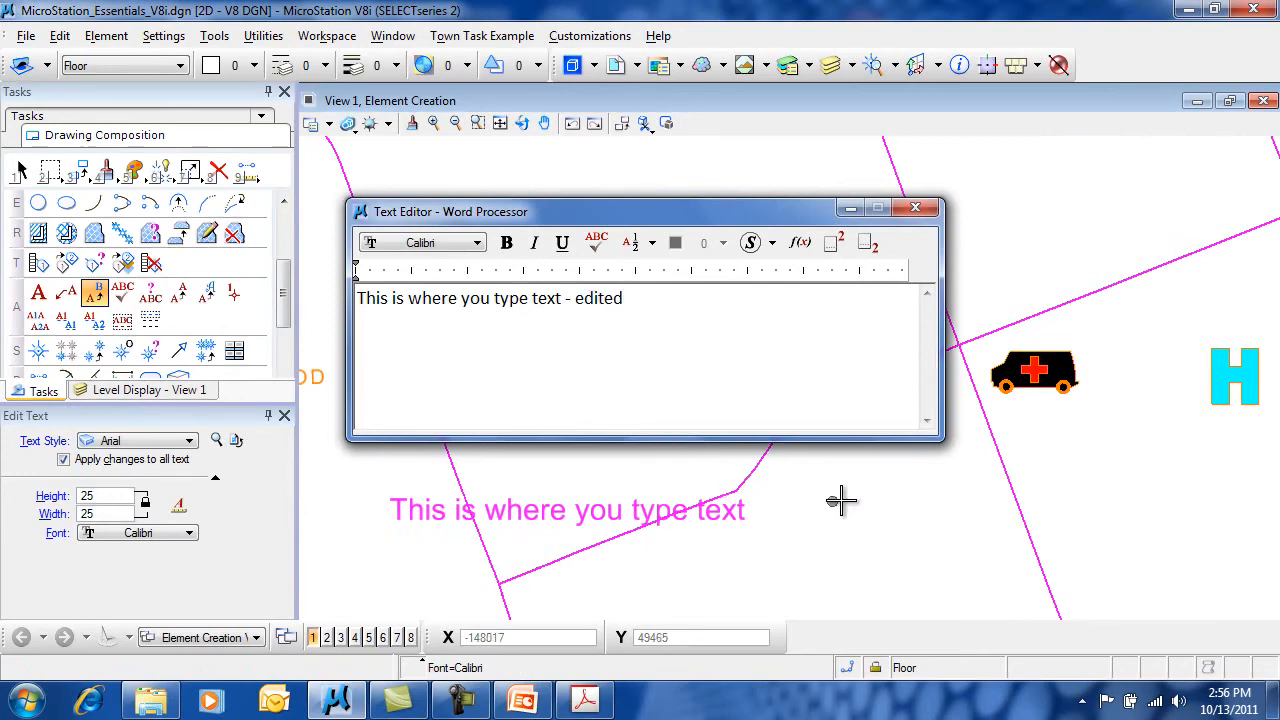
left_click(934, 486)
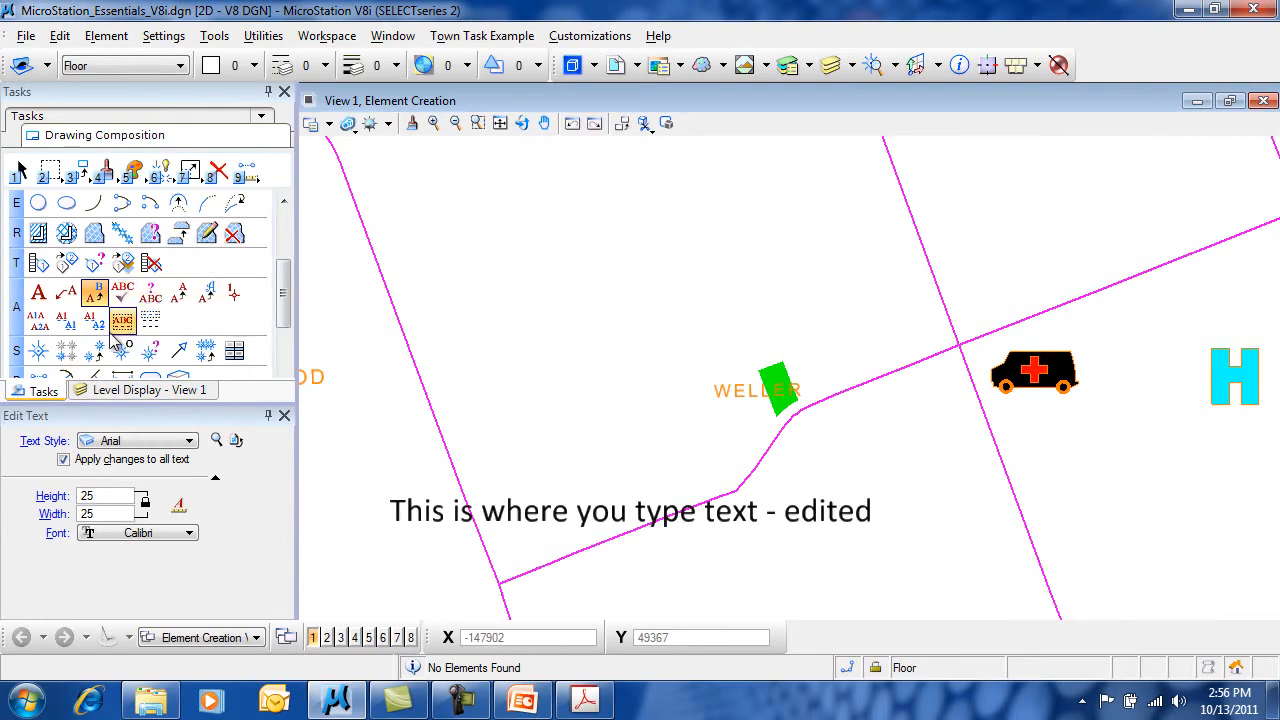
left_click(38, 292)
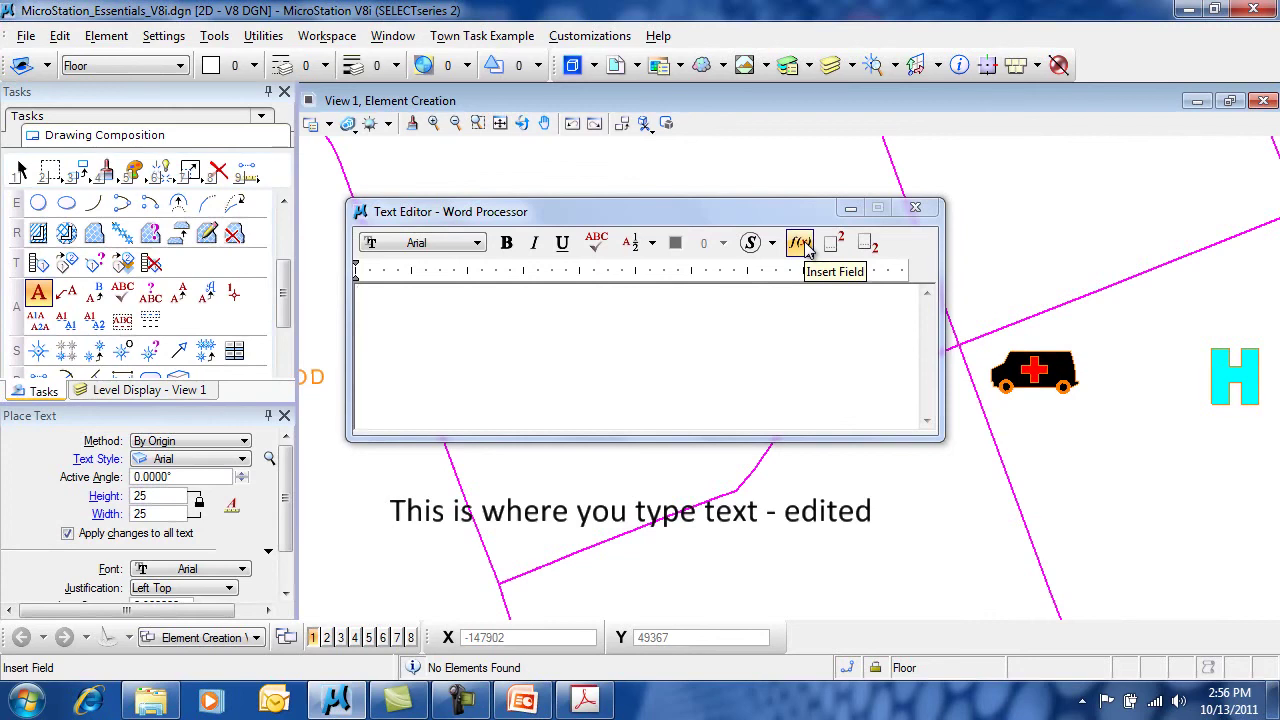
left_click(803, 244)
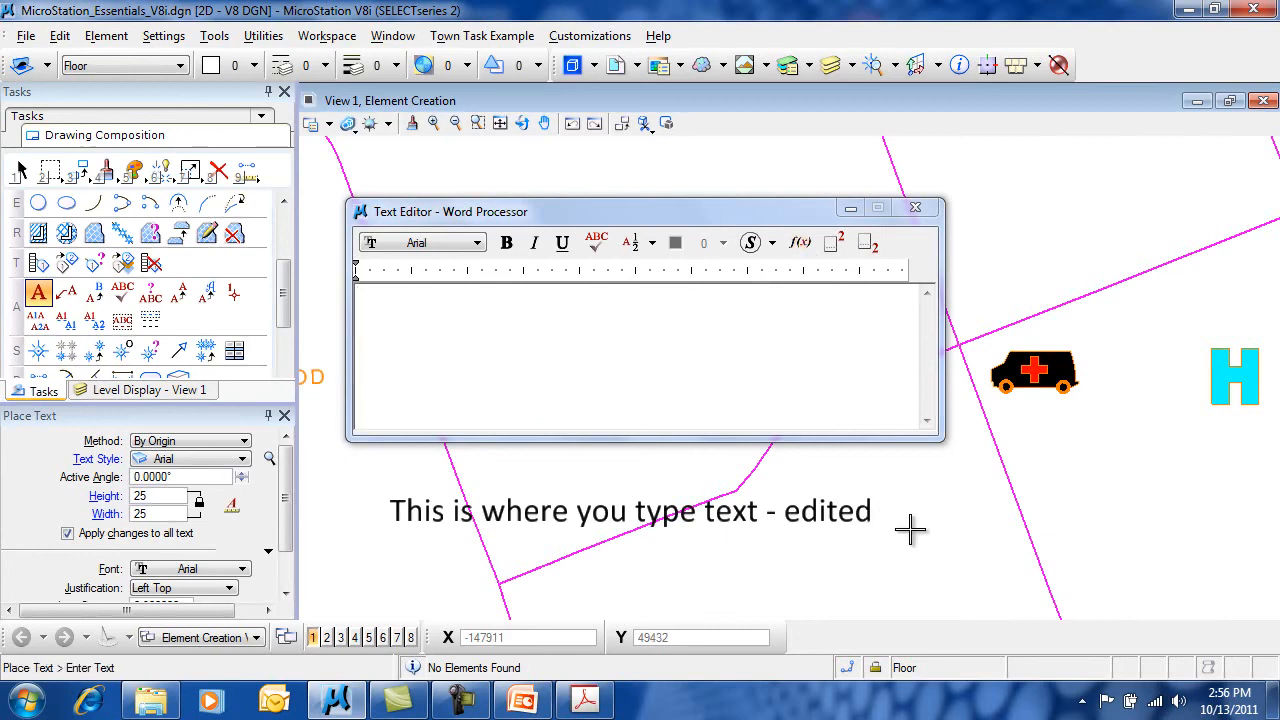
Step: Close the text editor and delete the edited Calibri text line from the town map
left_click(915, 207)
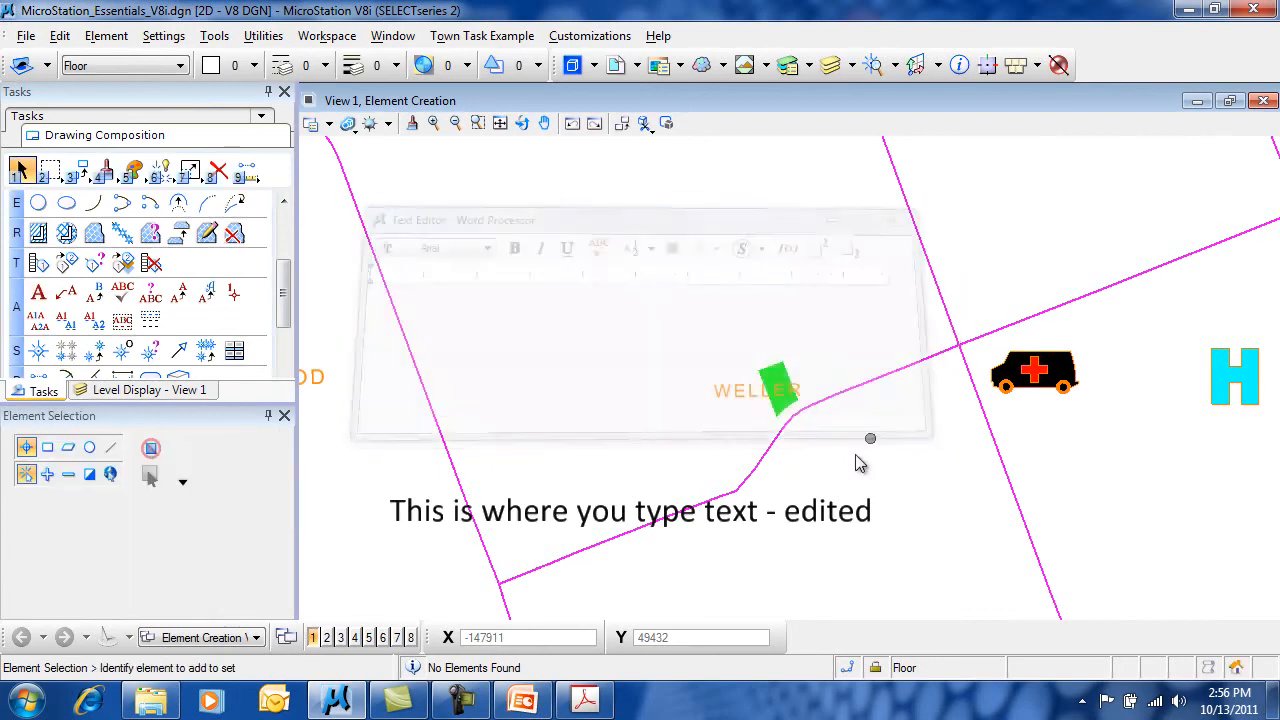
left_click(218, 170)
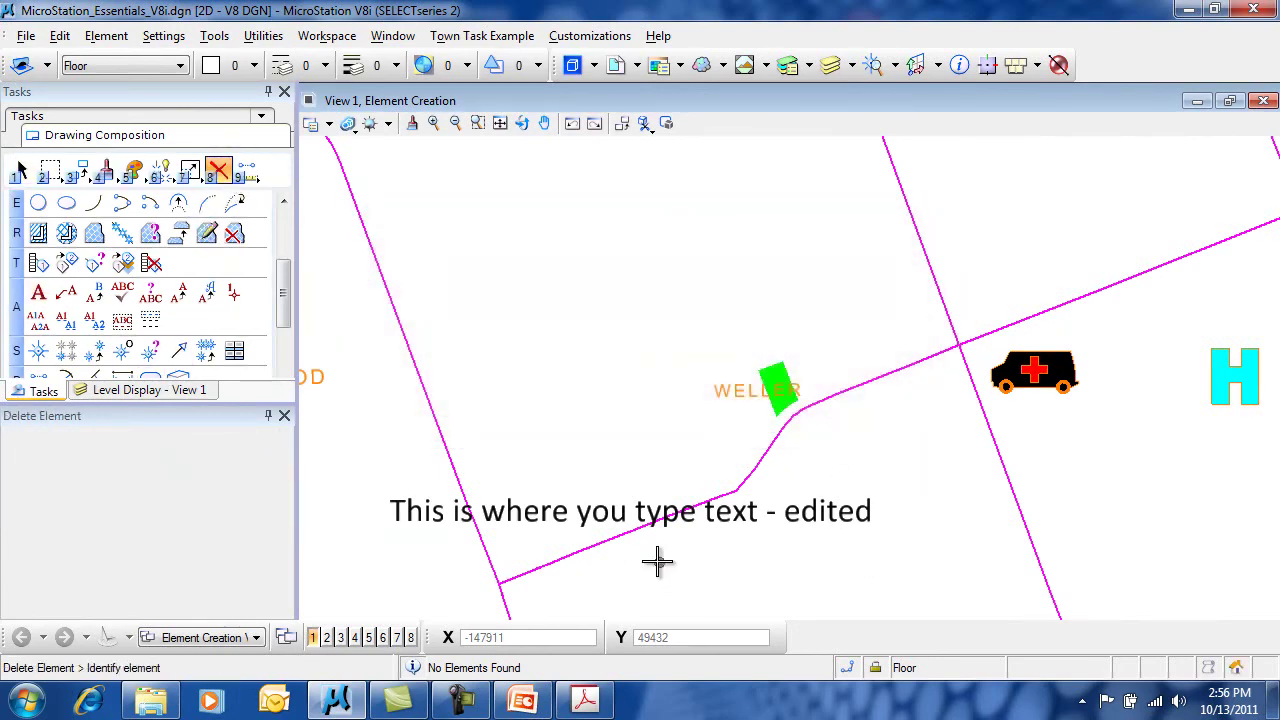
left_click(617, 512)
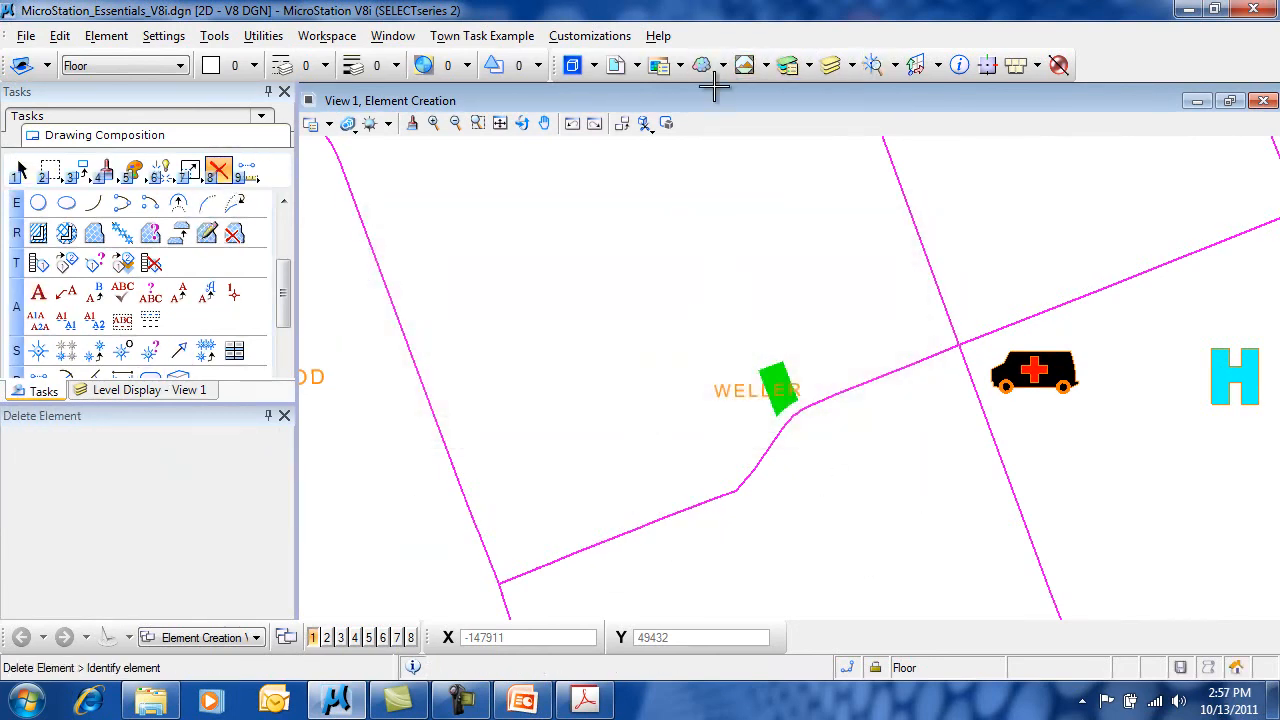
scroll(655, 415, "down", 3)
scroll(655, 415, "down", 5)
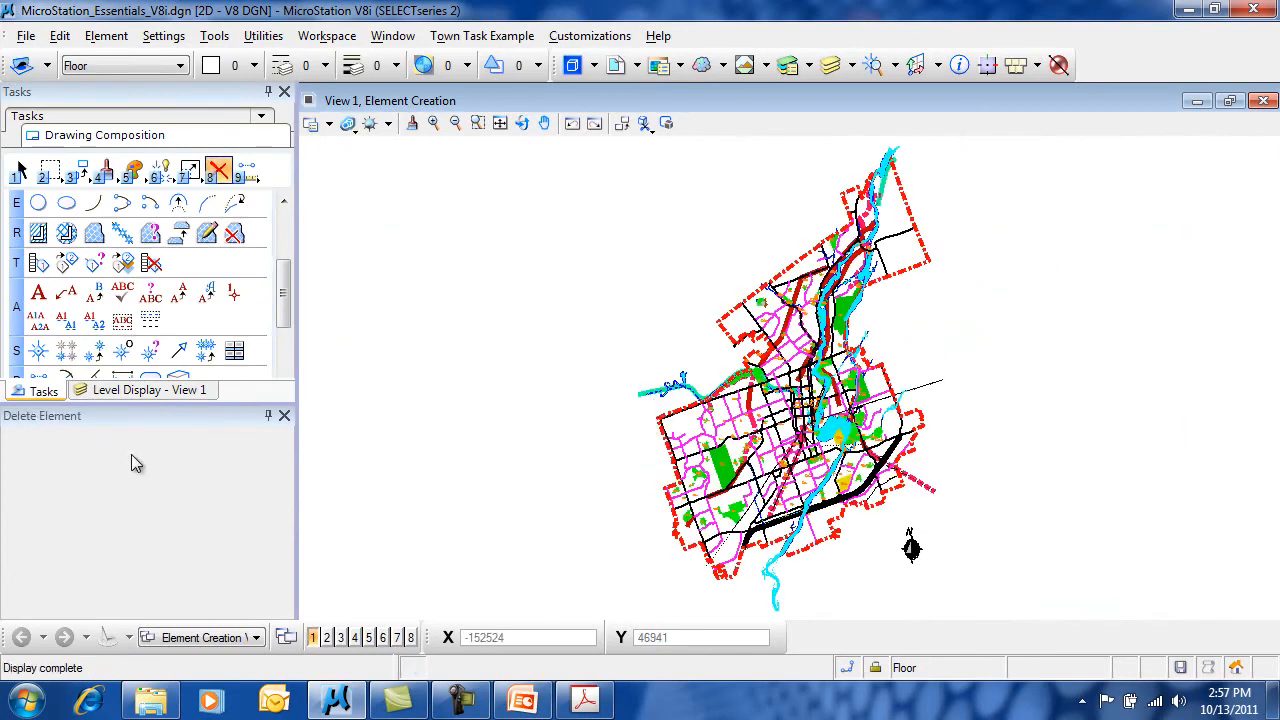